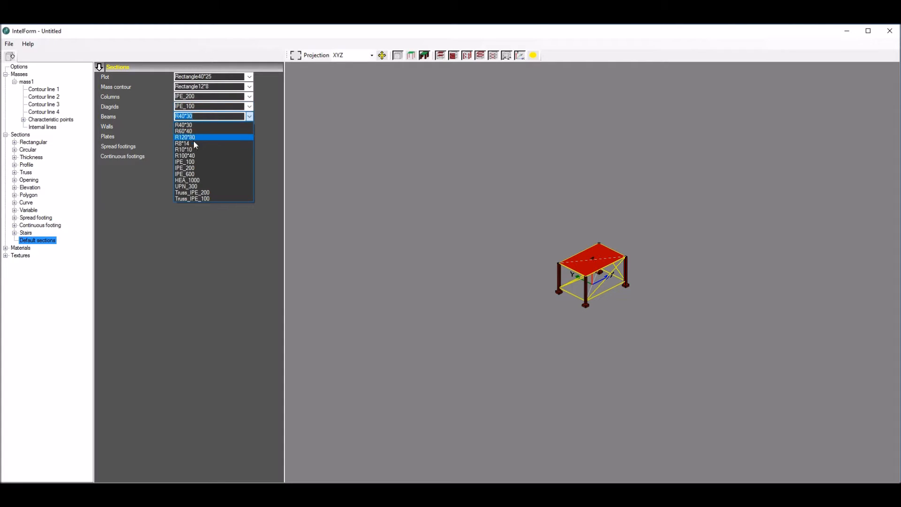
Step: Set the default sections to IPE_100 for beams, TH0.4 for walls and TH0.4 for plates
click(195, 162)
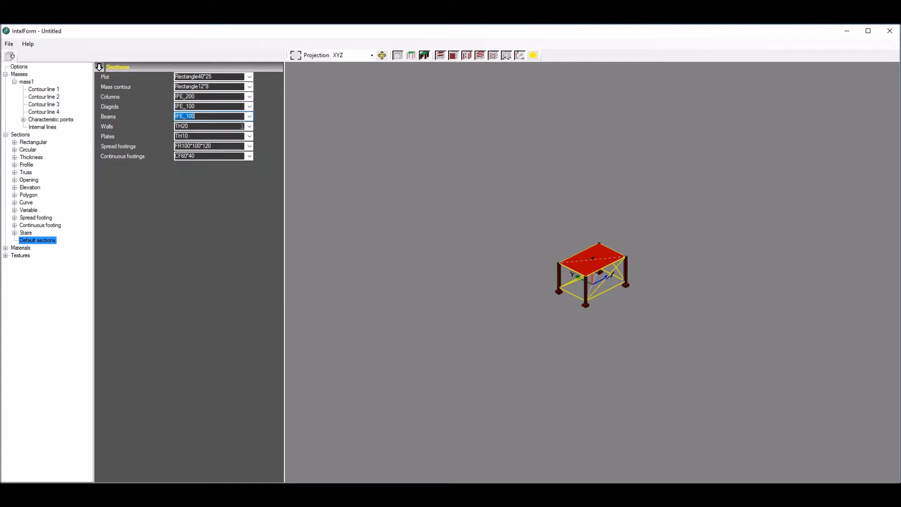
click(202, 126)
click(197, 135)
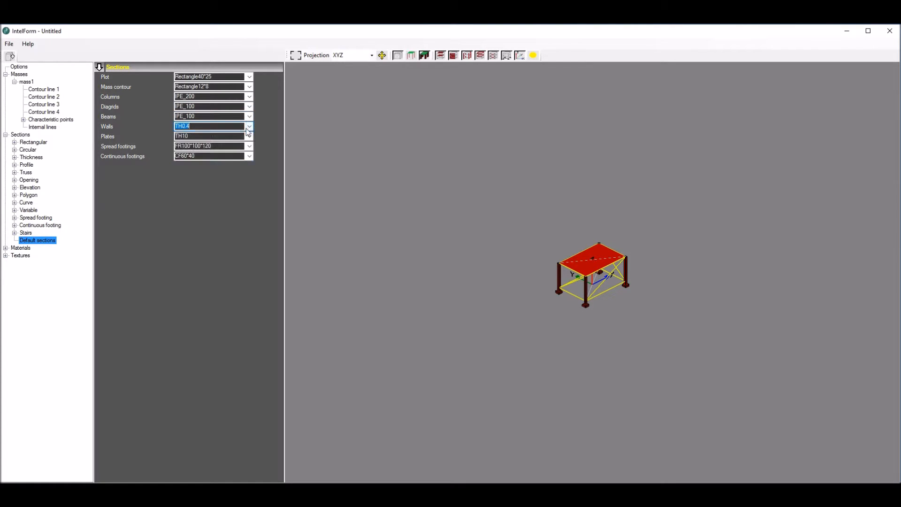
click(250, 137)
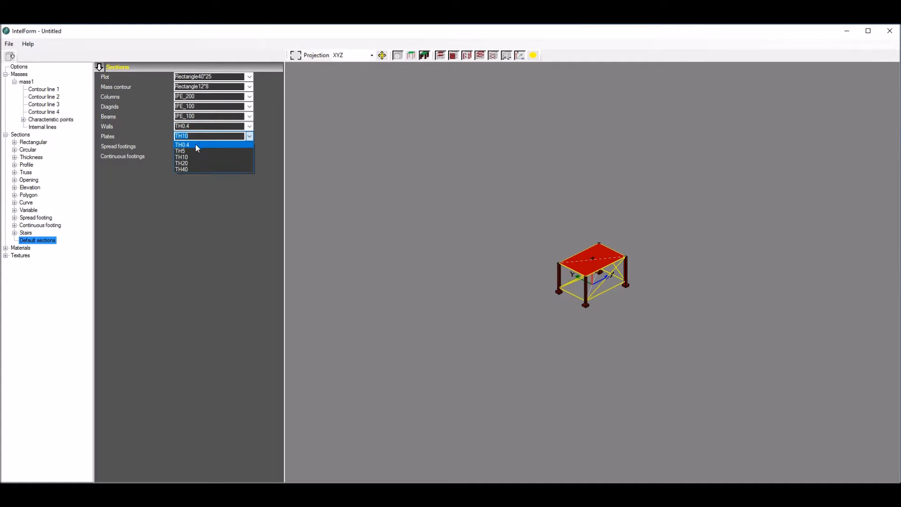
click(195, 144)
Step: Set the default materials to Steel for columns, diagrids, beams and walls, and to Glass(Blue) for plates
click(5, 249)
click(37, 285)
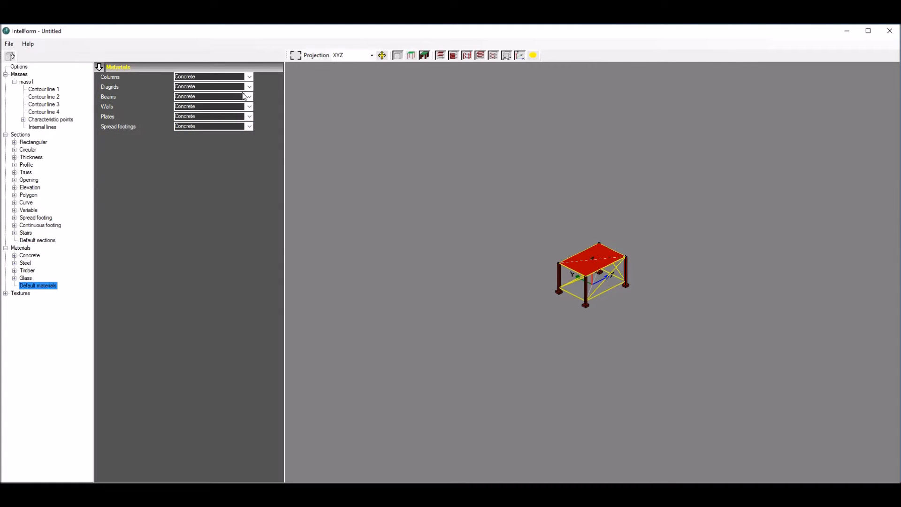
click(219, 75)
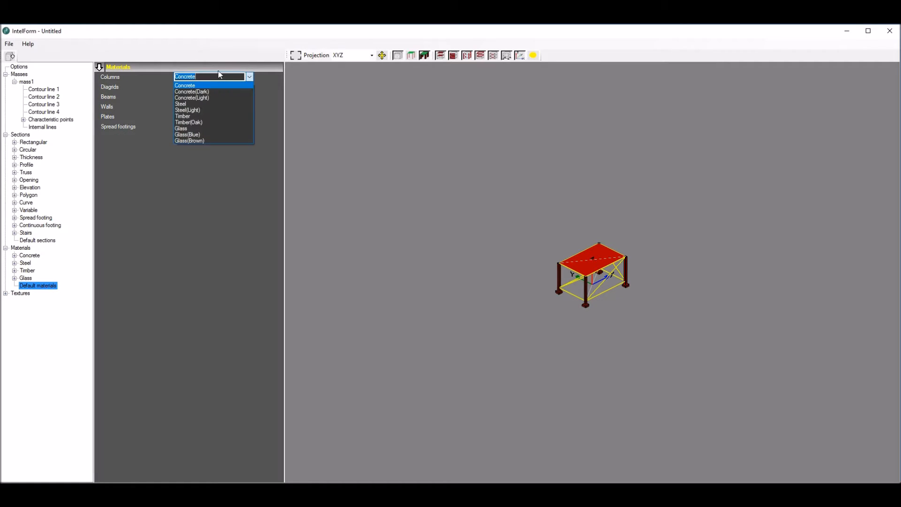
click(188, 104)
click(250, 86)
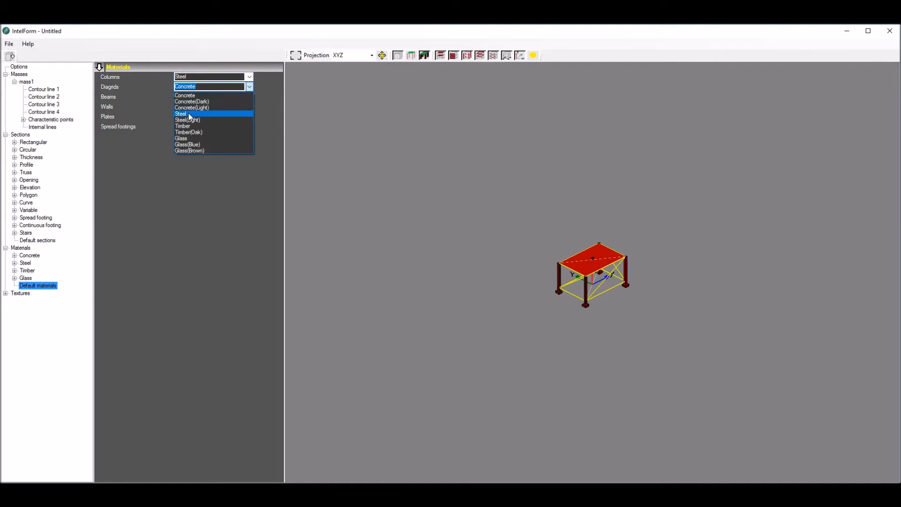
click(183, 113)
click(250, 97)
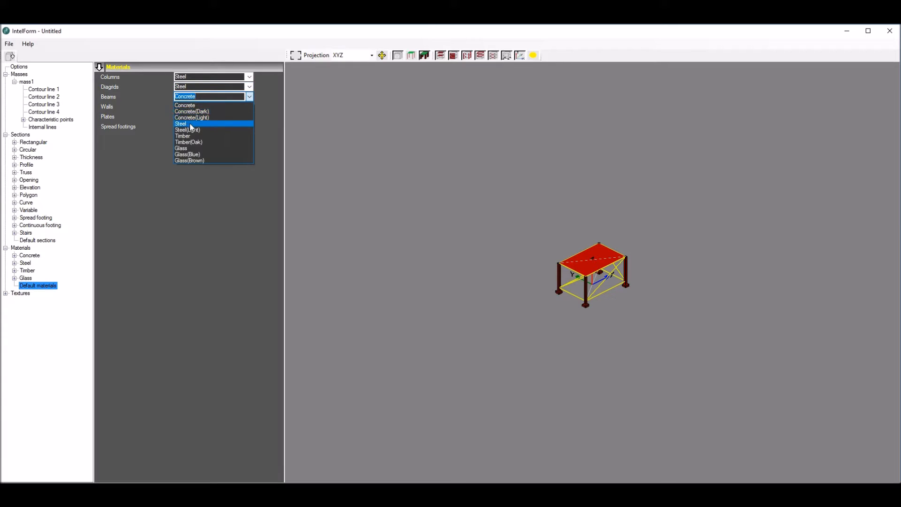
click(190, 124)
click(250, 106)
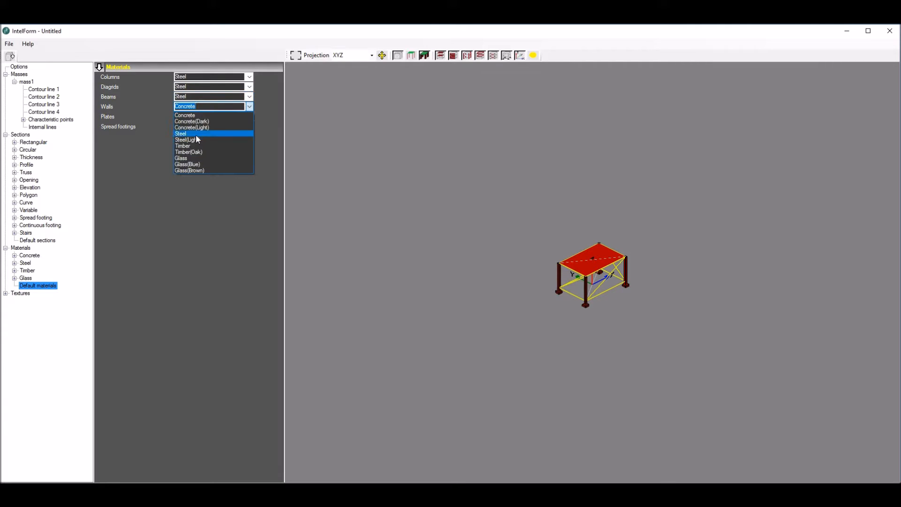
click(195, 134)
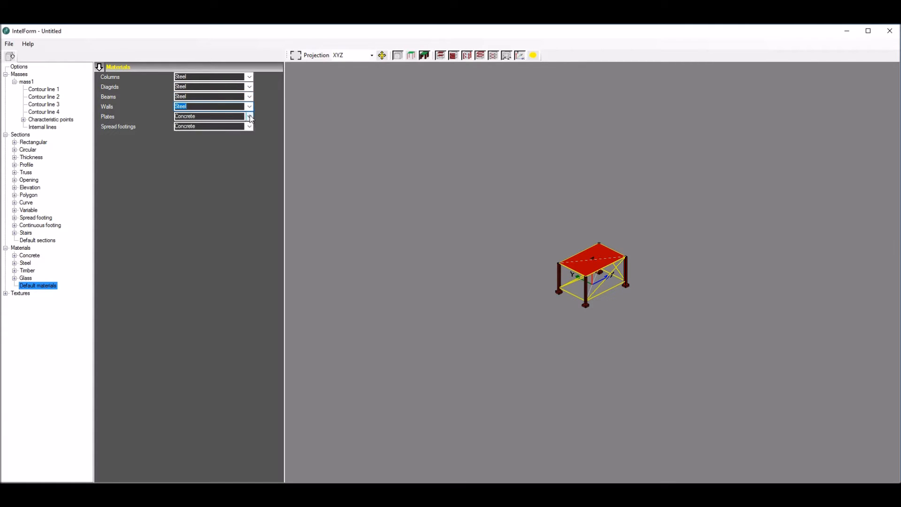
click(249, 116)
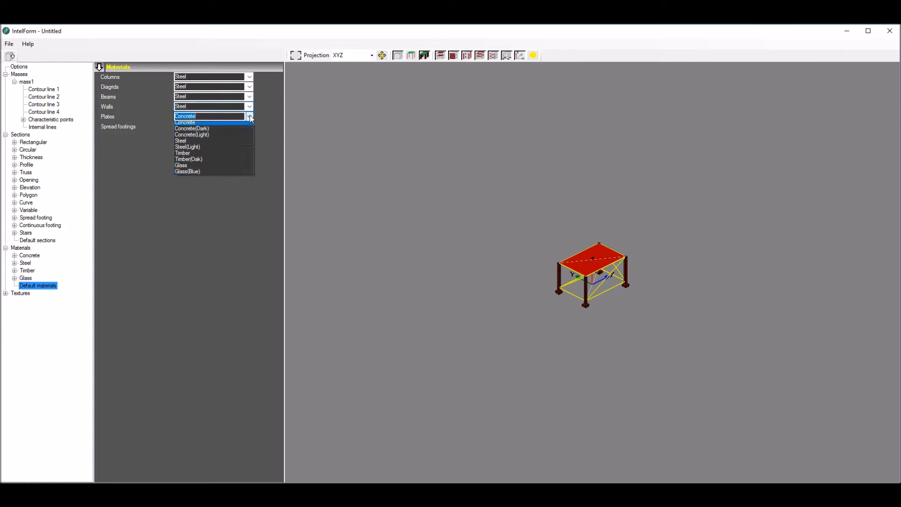
click(198, 174)
Step: Start a new model based on the changed default sections and materials
click(8, 44)
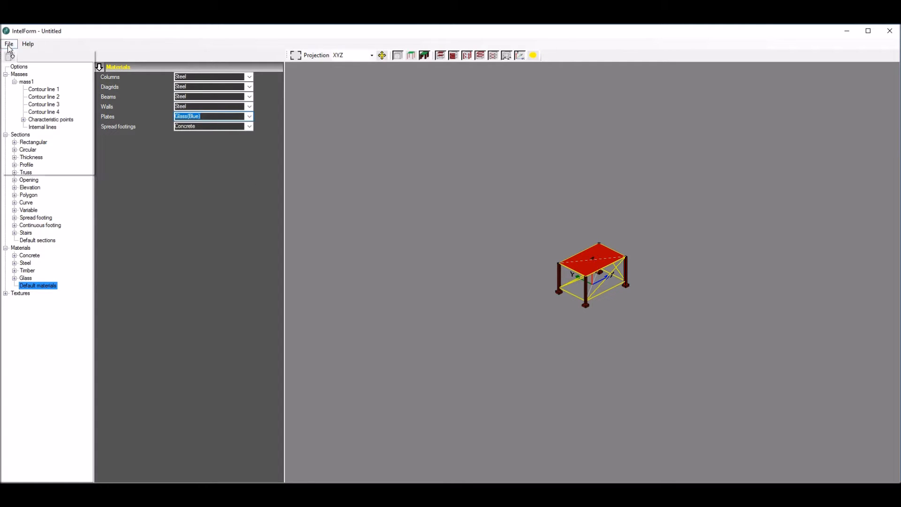
click(19, 55)
click(411, 304)
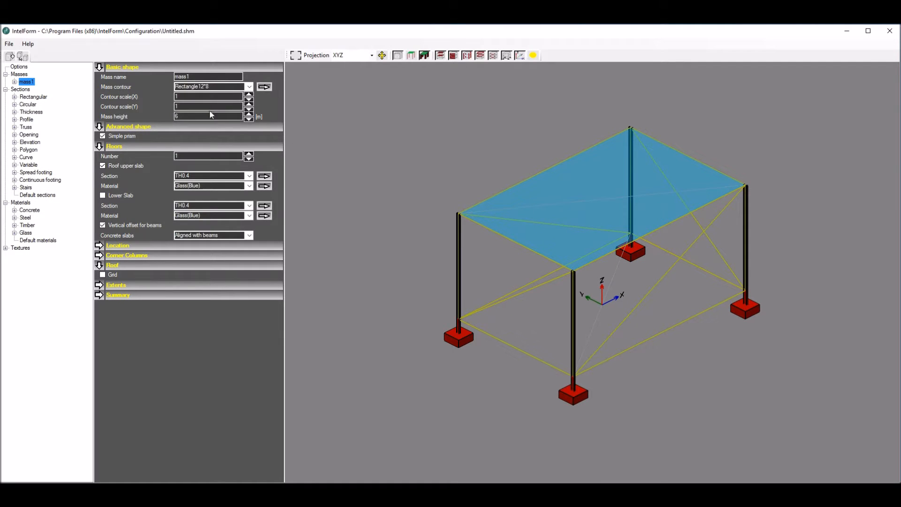
Step: Resize the rectangular contour of mass1 to b = 60 m and h = 20 m
click(264, 87)
key(Tab)
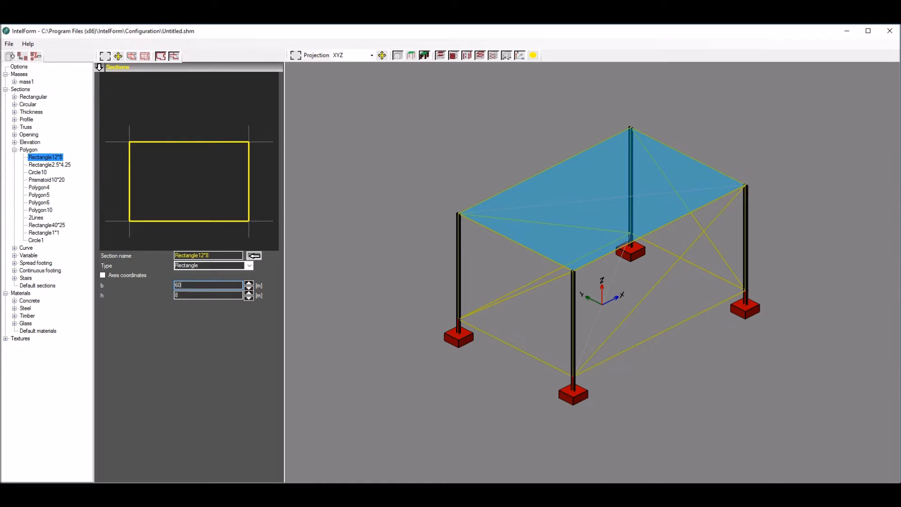
text(60)
key(Tab)
key(Tab)
scroll(519, 269, down, 6)
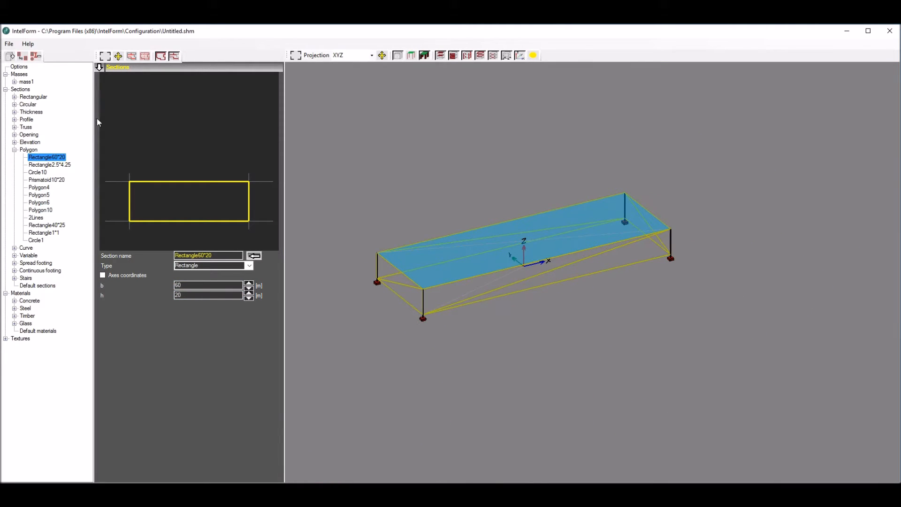
Step: Add a rectangular roof grid to mass1 with 9 axes in X and 9 axes in Y
click(15, 82)
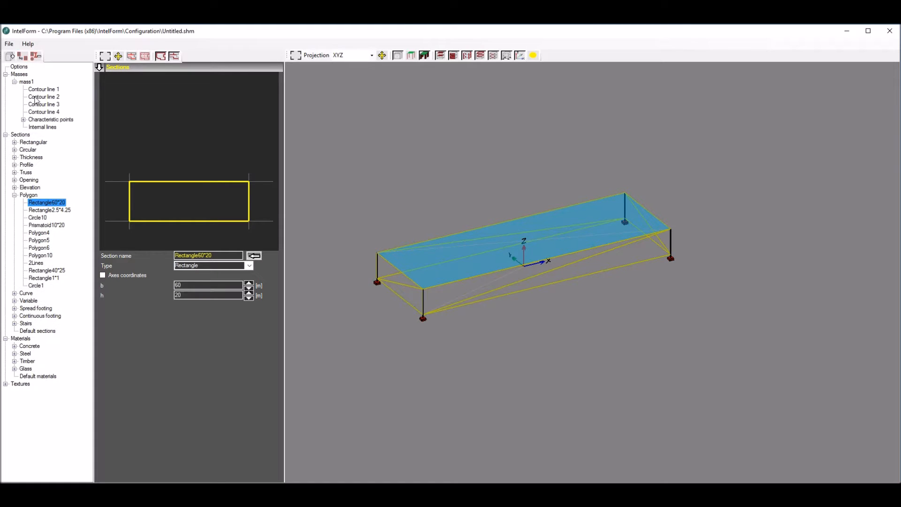
click(42, 96)
drag(368, 179, 455, 178)
click(24, 83)
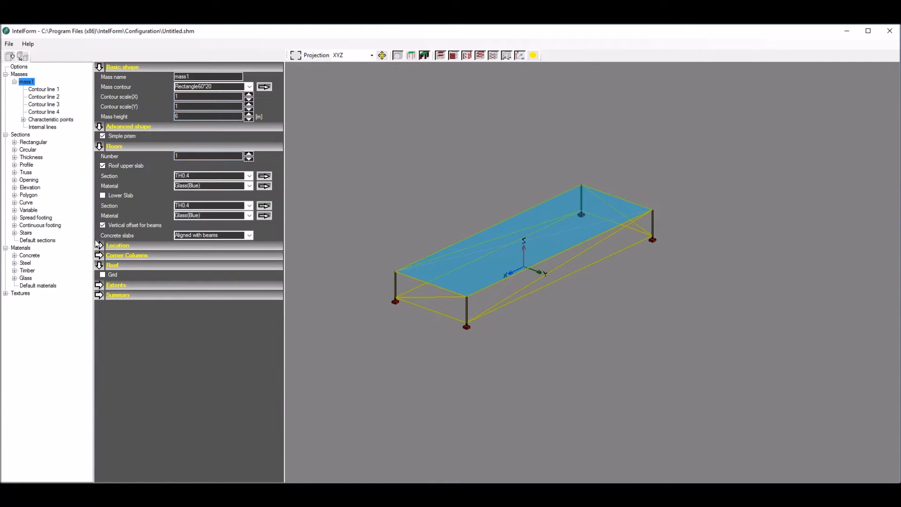
click(103, 275)
click(190, 313)
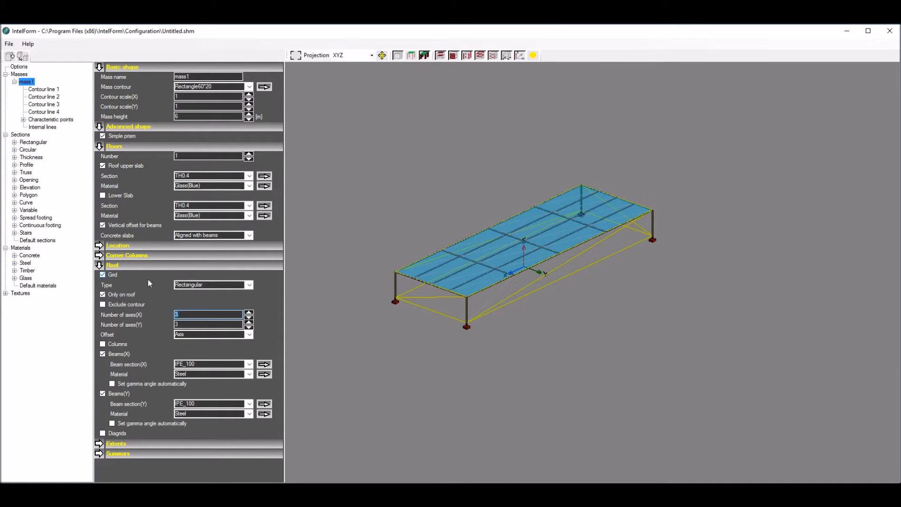
text(9)
key(Tab)
text(9)
key(Tab)
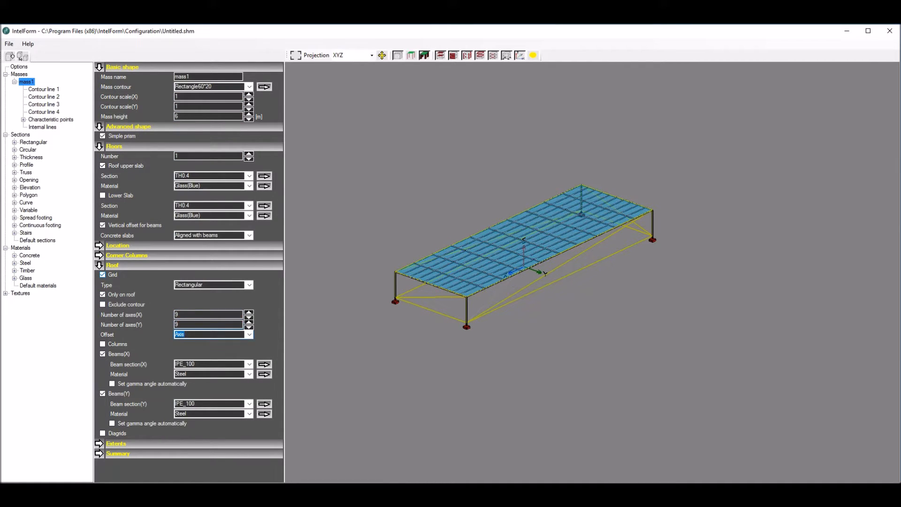
Step: Elevate the roof along contour line 2 with a Parabola(Up) vertical shape and a line scale of 4
click(41, 98)
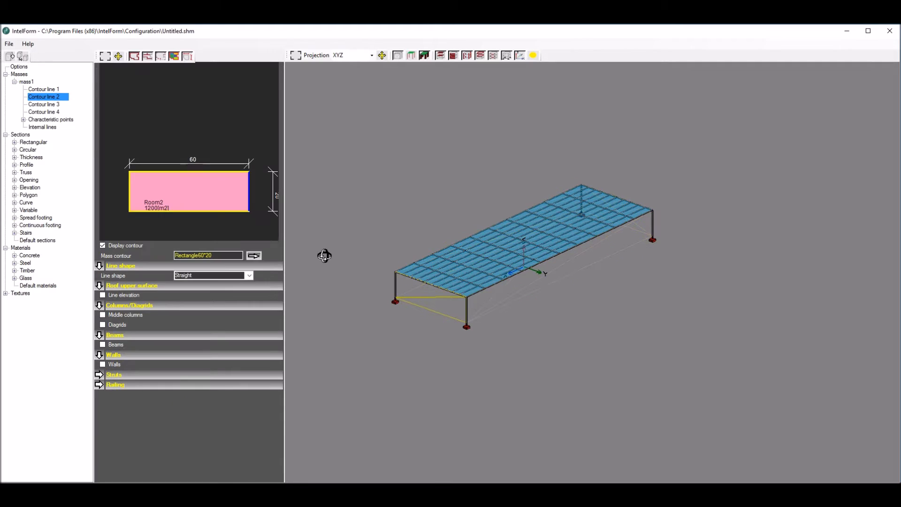
click(102, 295)
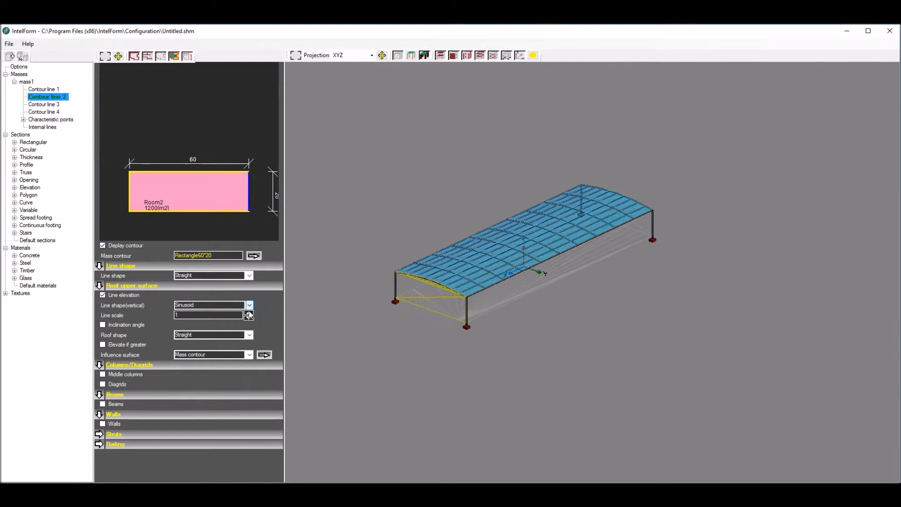
click(249, 312)
click(249, 305)
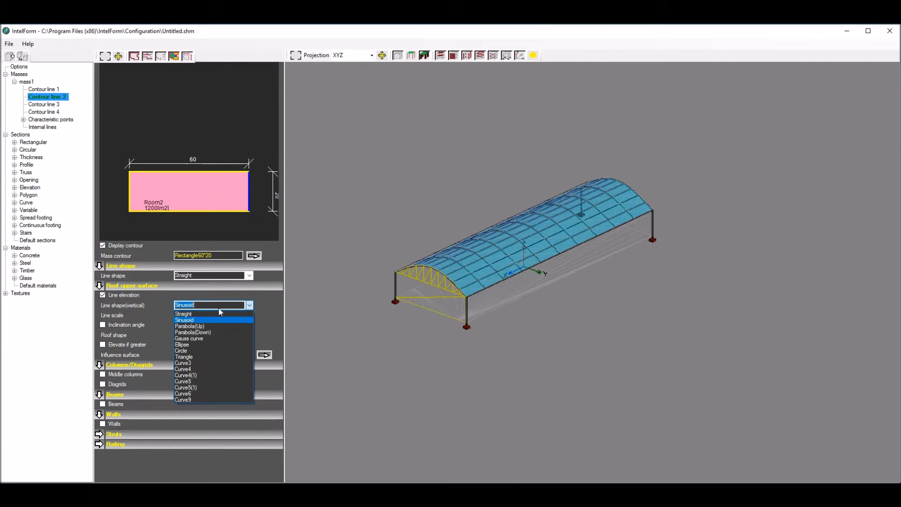
click(193, 326)
scroll(450, 281, up, 5)
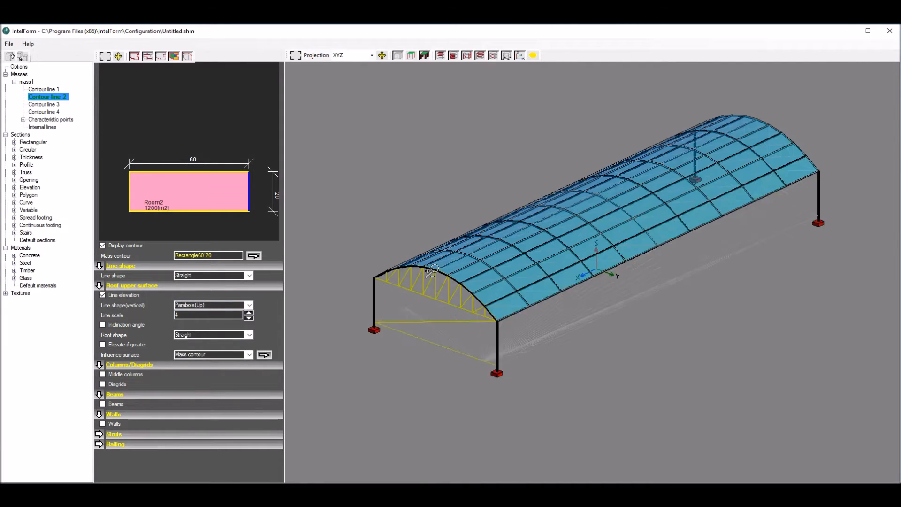
scroll(457, 277, down, 5)
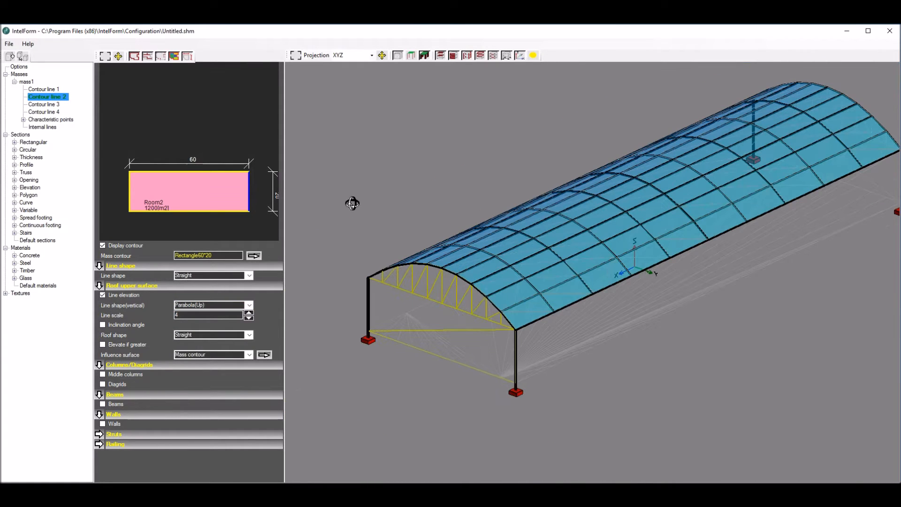
Step: Elevate the roof at the center point with a line scale of 3.5 and a Parabola(Up) roof shape
click(23, 120)
click(51, 157)
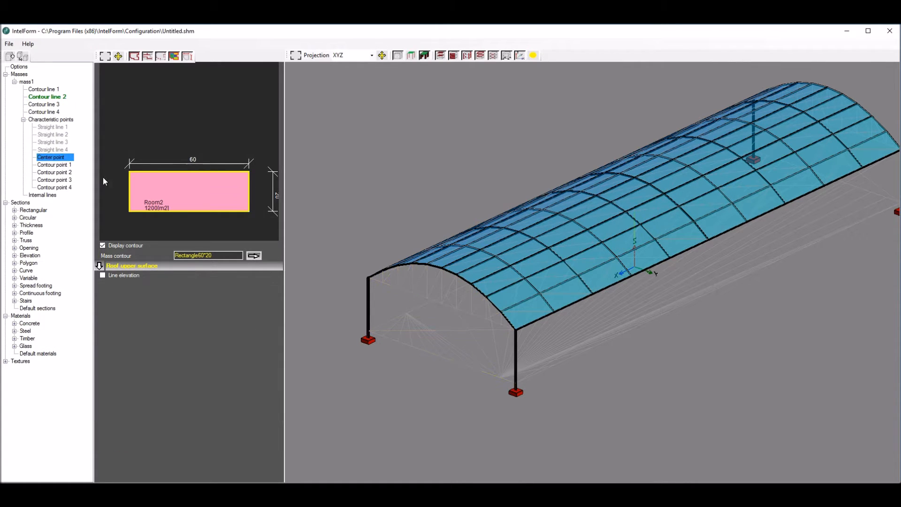
click(103, 276)
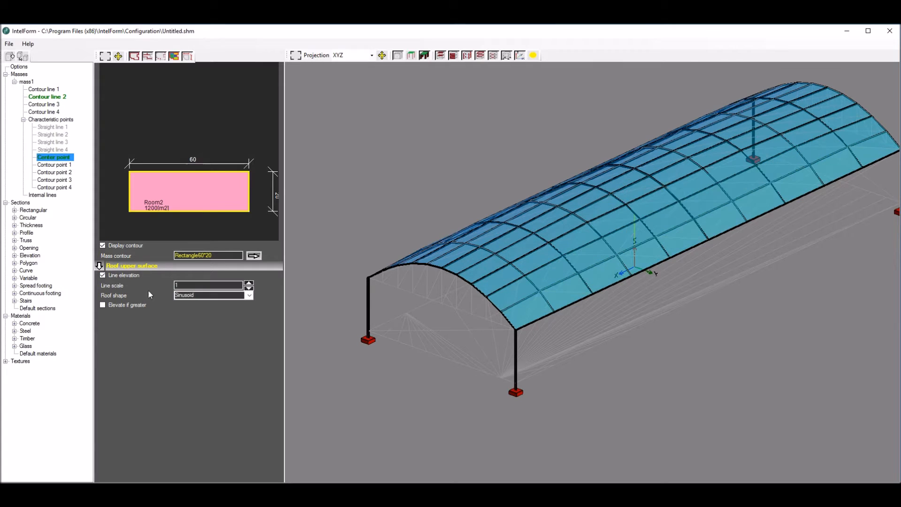
click(249, 283)
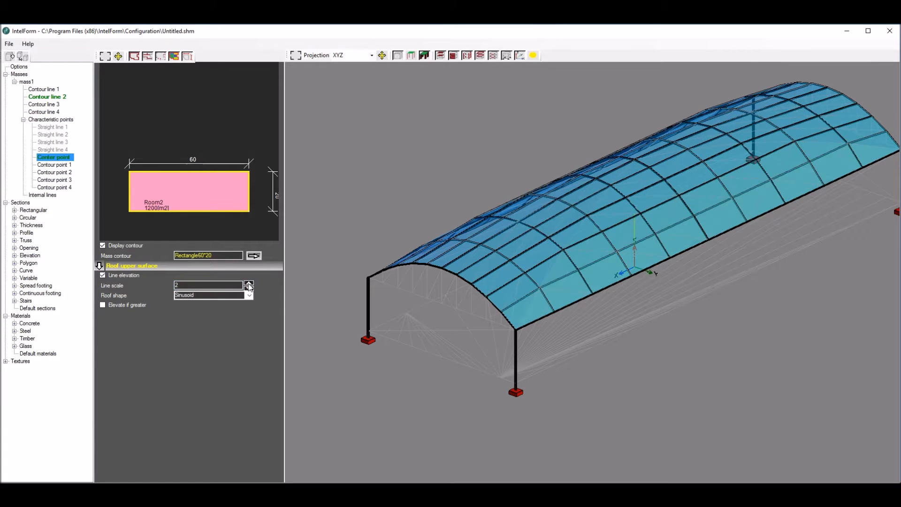
click(249, 284)
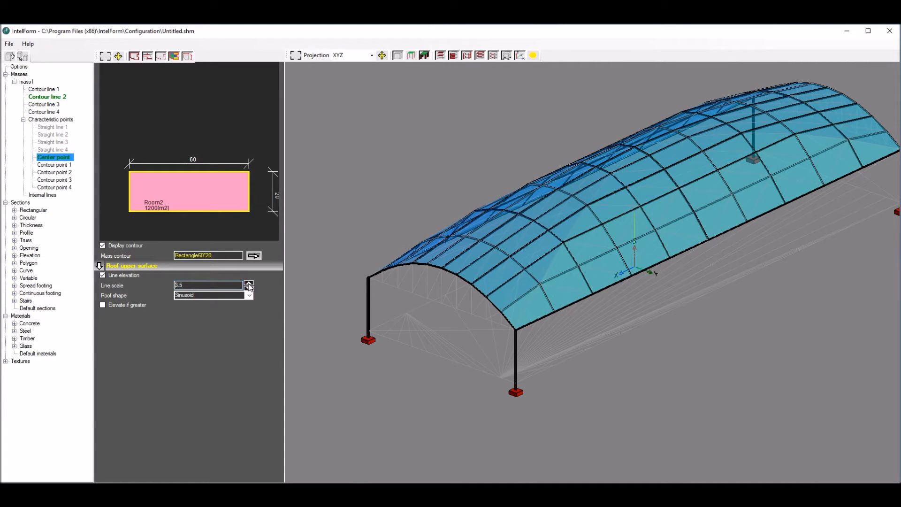
click(216, 295)
click(202, 316)
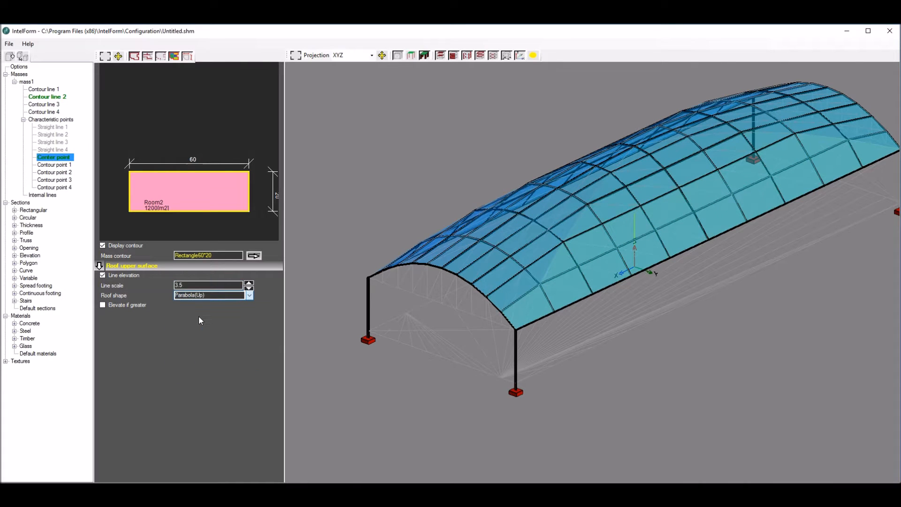
Step: Turn the line elevation of contour line 2 off and back on to compare the roof shapes
click(43, 99)
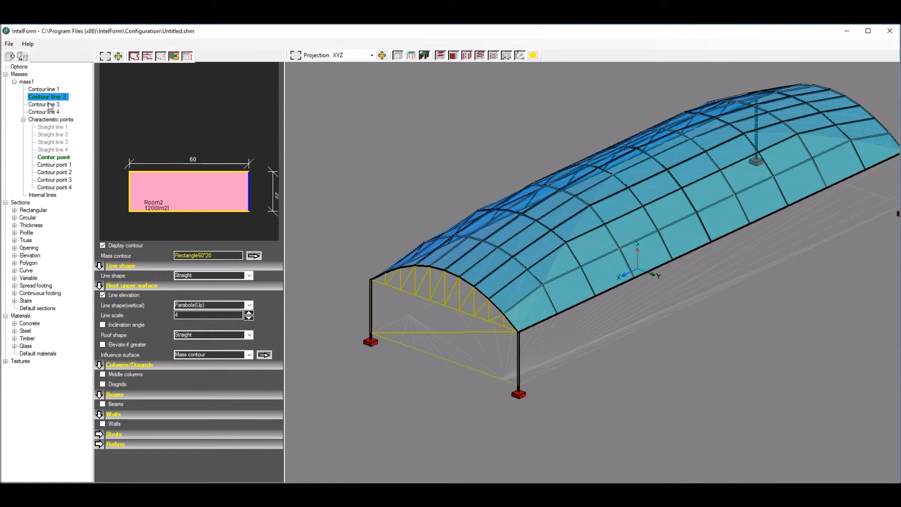
click(103, 295)
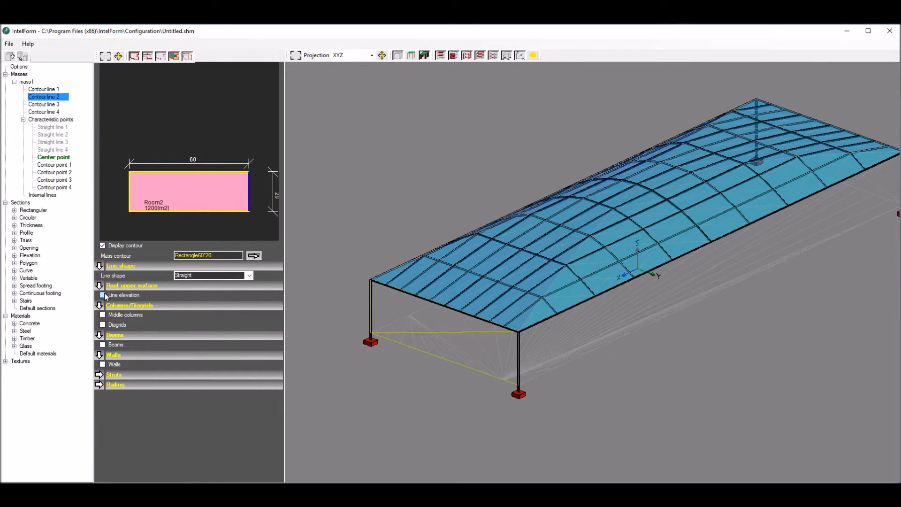
click(103, 295)
mouse_move(508, 157)
middle_down()
mouse_move(455, 151)
mouse_move(511, 156)
middle_up()
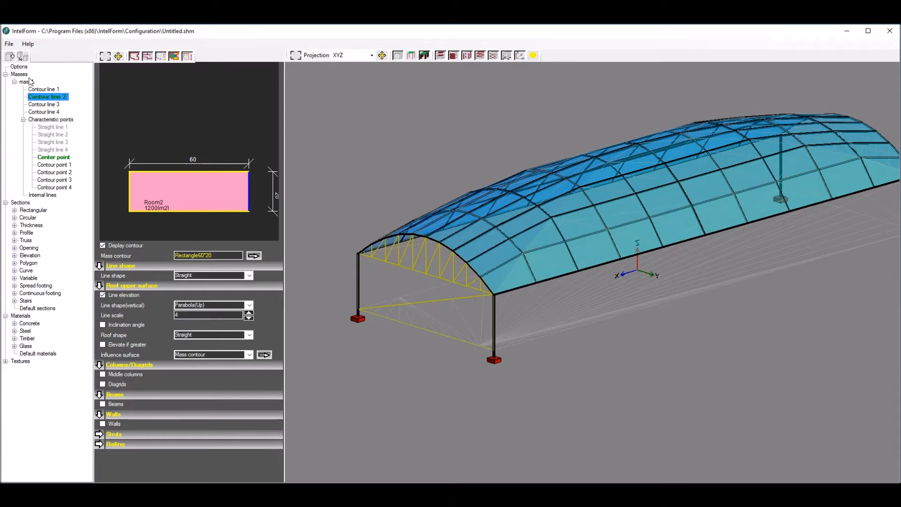
Step: Set the Y beam section of mass1's roof grid to Truss_IPE_200 and review that truss section's definition
click(28, 82)
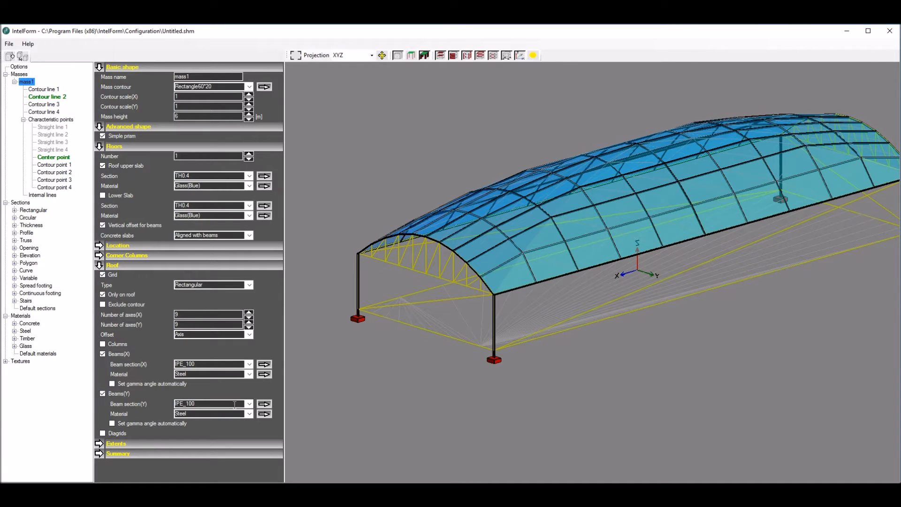
click(250, 404)
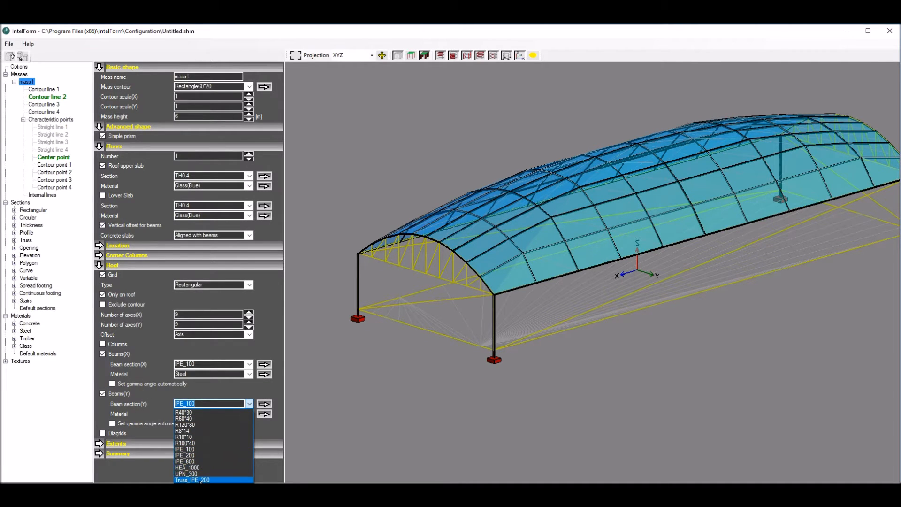
click(192, 480)
click(264, 415)
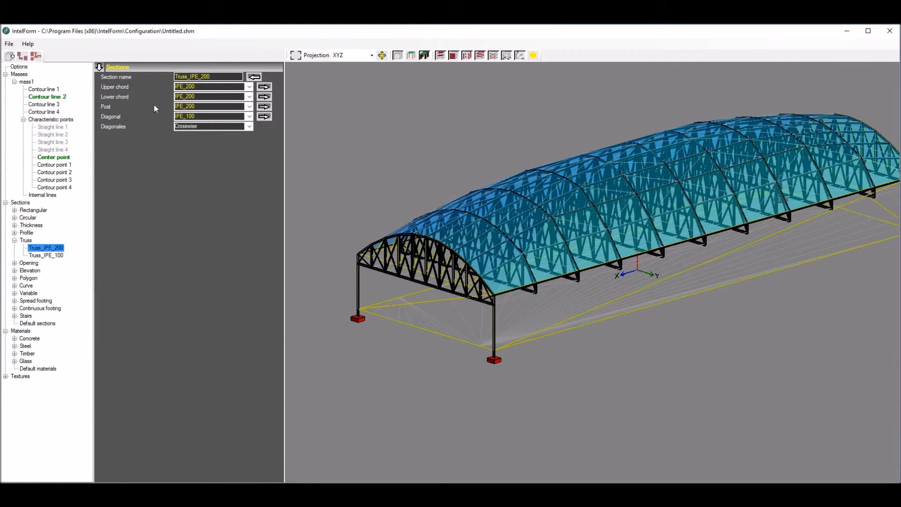
click(254, 76)
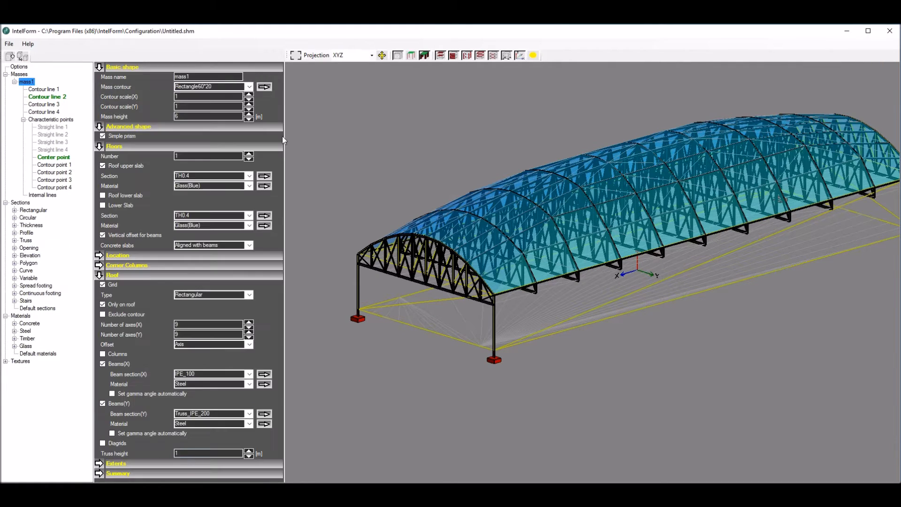
Step: Try a truss height of 1.4 m for mass1's roof grid and finally set it to 0 m
scroll(443, 262, up, 5)
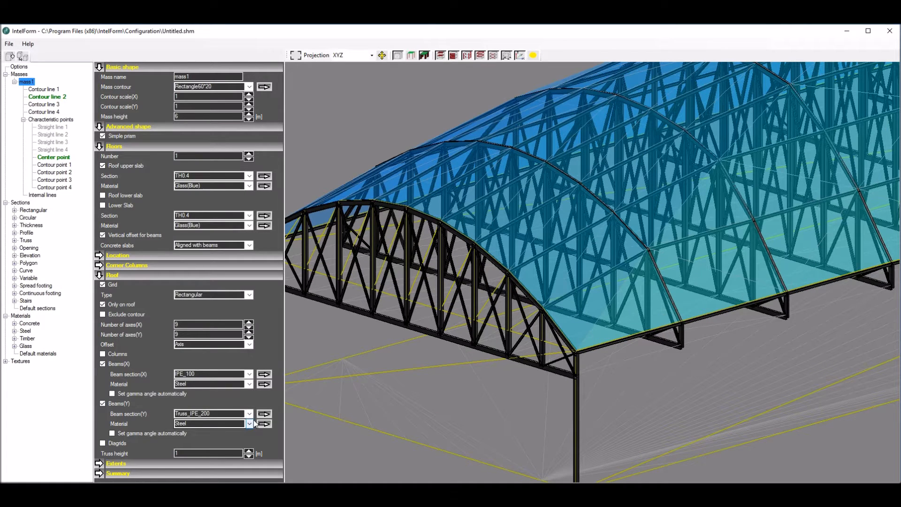
click(249, 451)
click(249, 451)
click(249, 451)
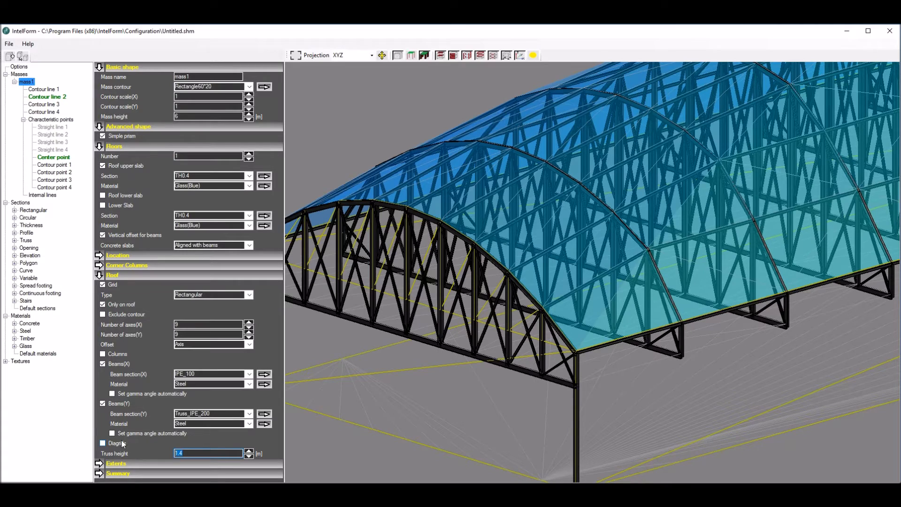
text(0)
key(Return)
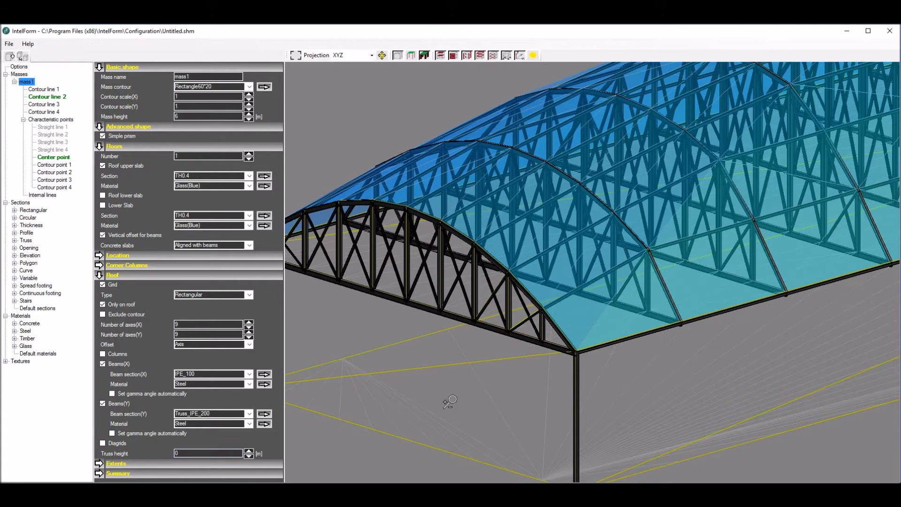
Step: Try the Top-Down offset for mass1's roof grid beams and settle on the Top-Up offset
scroll(449, 402, down, 4)
scroll(508, 286, up, 10)
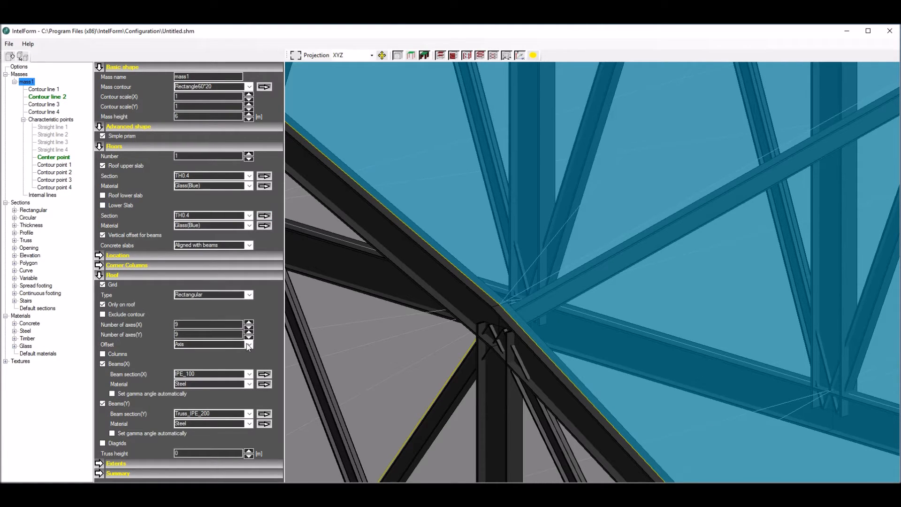
click(226, 344)
click(201, 359)
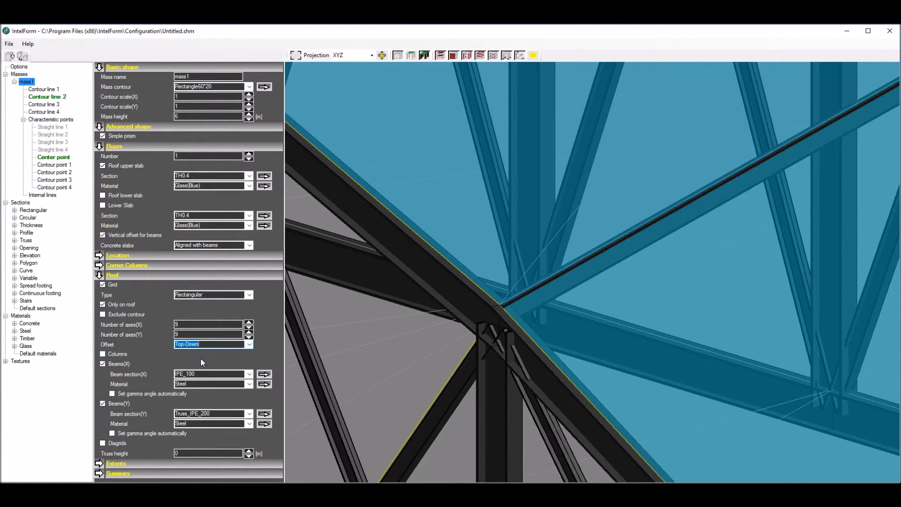
click(250, 345)
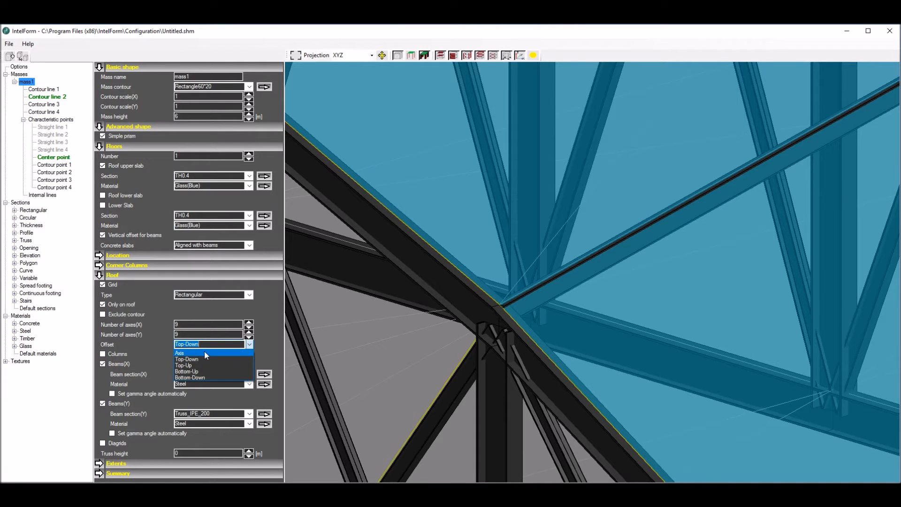
click(198, 365)
scroll(502, 330, up, 6)
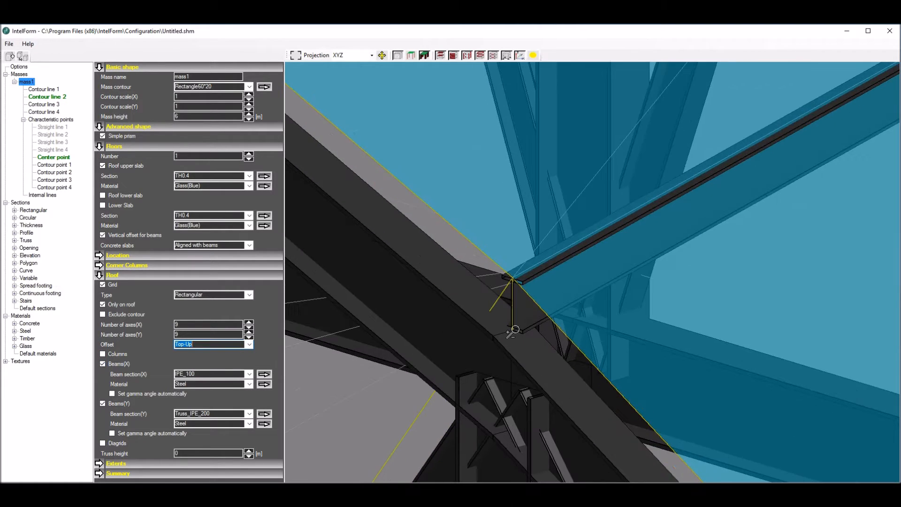
scroll(511, 327, down, 5)
scroll(511, 325, down, 5)
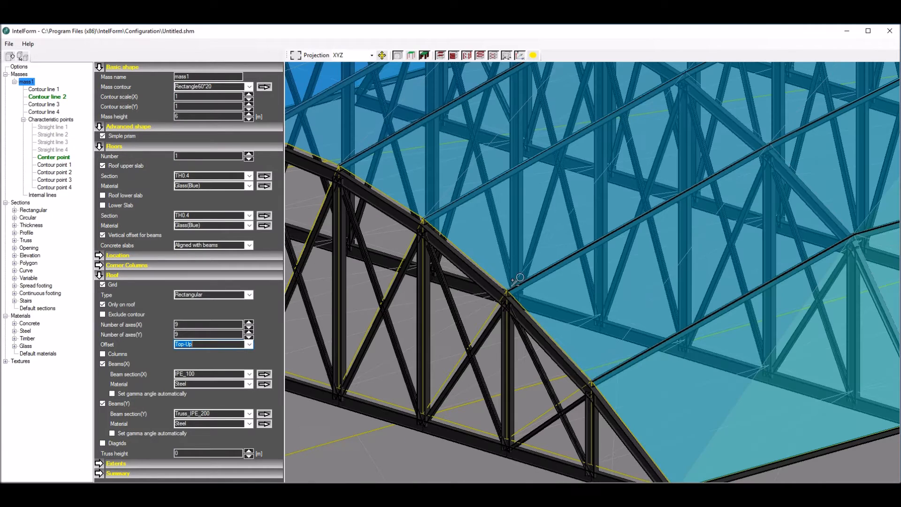
Step: Switch to the YZ projection and examine how the X beams sit on the end truss's upper chord
click(372, 56)
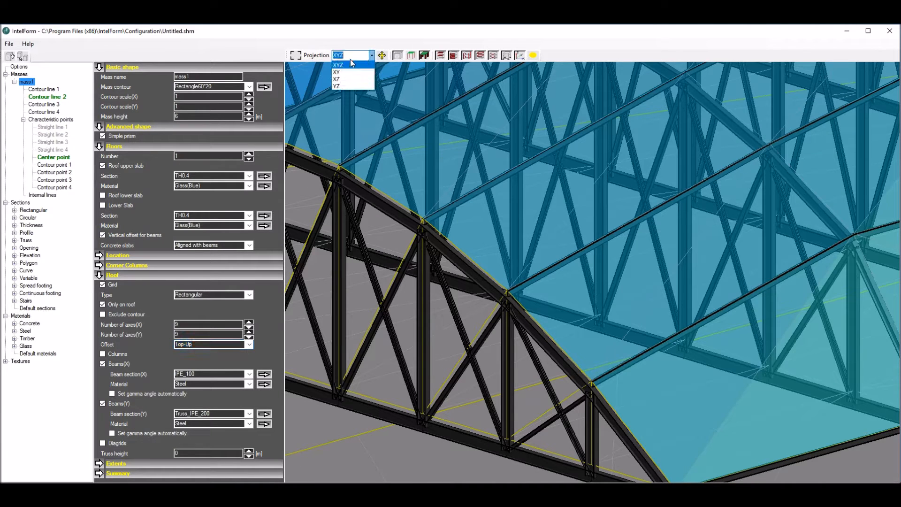
click(347, 86)
scroll(546, 184, down, 3)
scroll(629, 156, up, 4)
scroll(618, 191, up, 8)
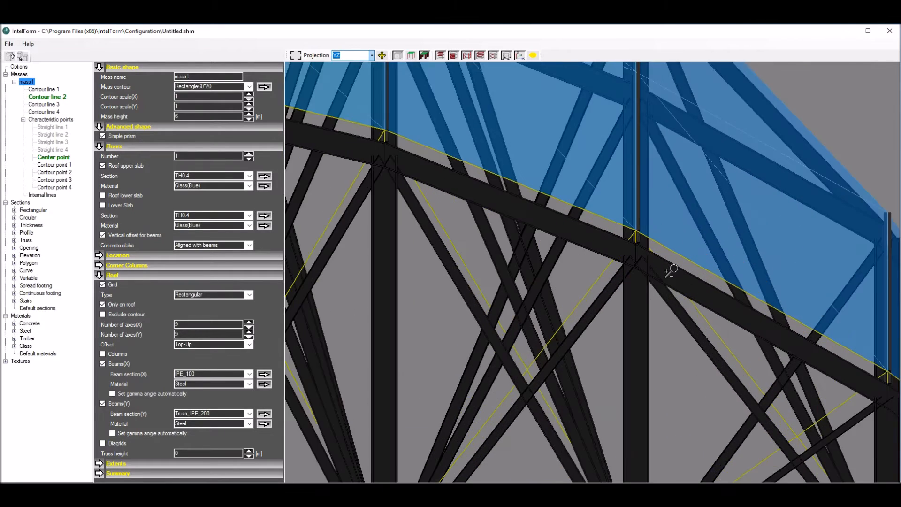
scroll(624, 251, down, 2)
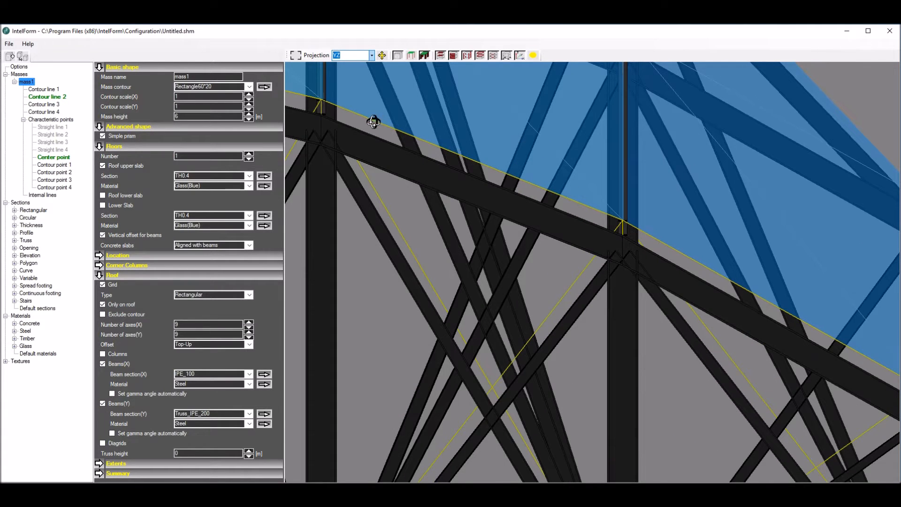
Step: Toggle the automatic gamma angle for the X beams of mass1's roof grid and leave it enabled
click(111, 393)
click(111, 394)
click(112, 394)
Step: Examine in 3D the joints between the rotated X beams and the roof trusses
middle_drag(432, 213, 466, 265)
scroll(441, 218, down, 5)
scroll(466, 266, down, 6)
scroll(458, 255, up, 10)
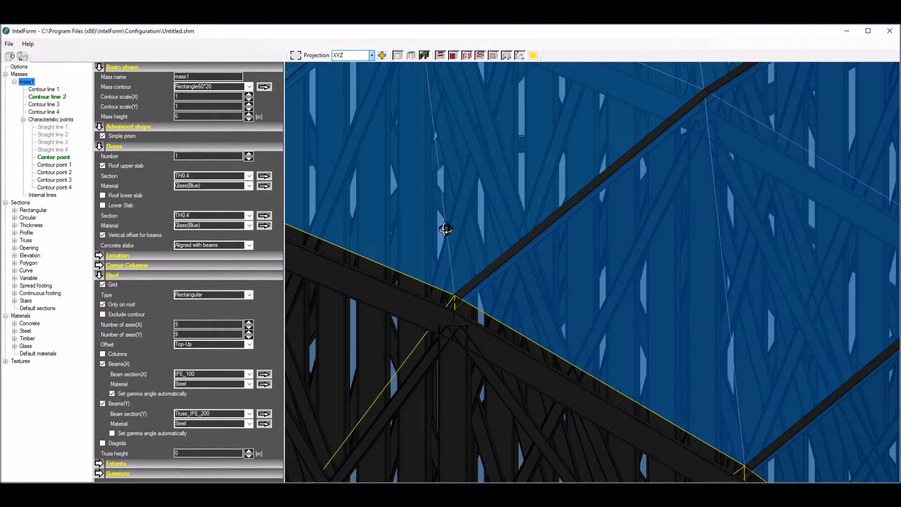
middle_drag(431, 214, 434, 216)
scroll(448, 317, down, 4)
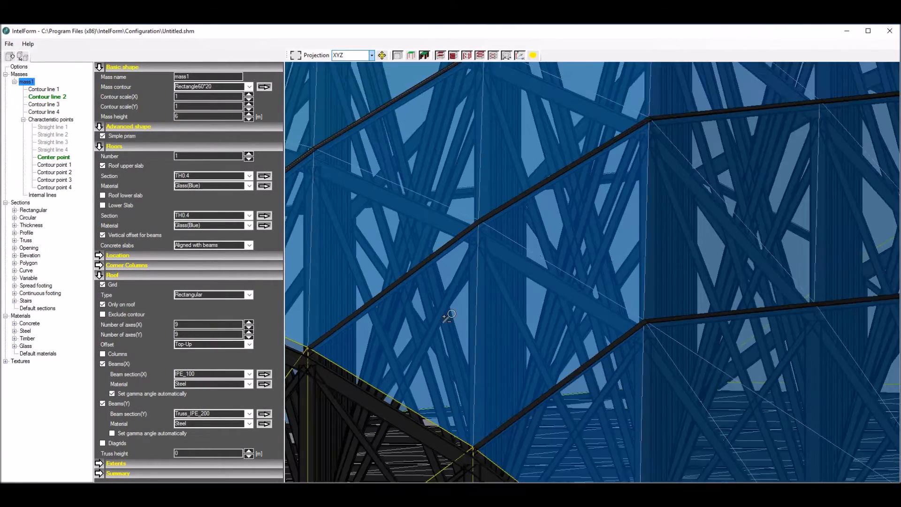
scroll(360, 334, up, 3)
scroll(359, 334, up, 6)
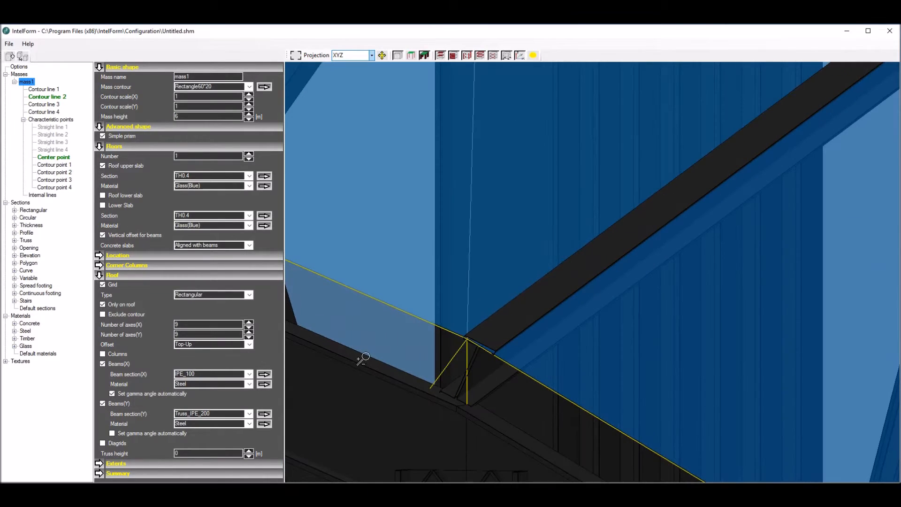
scroll(450, 319, down, 6)
scroll(446, 275, down, 8)
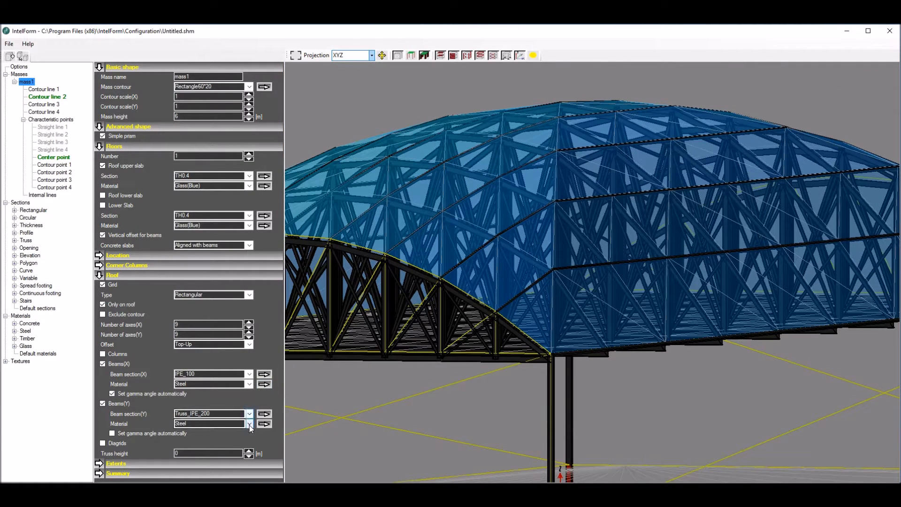
Step: Set the material of the roof grid's X beams to Steel(Light) and check the beams on the whole hall
click(252, 384)
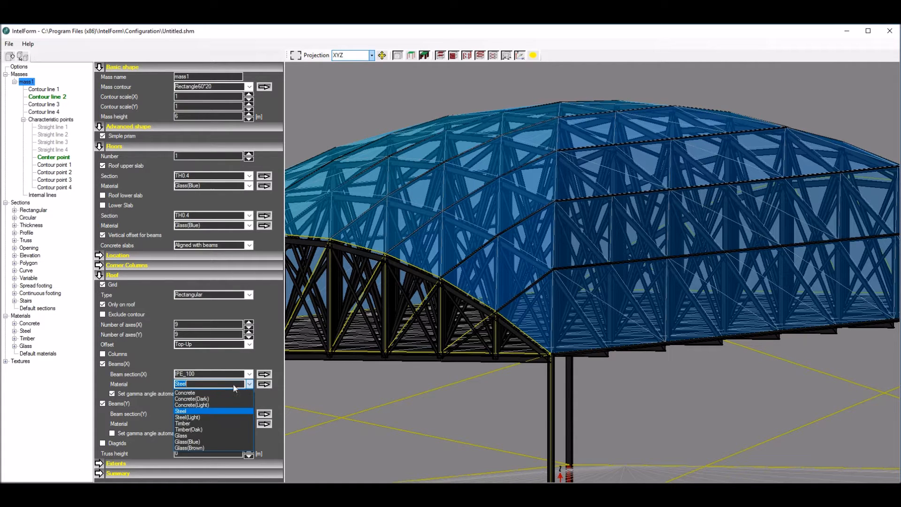
click(194, 417)
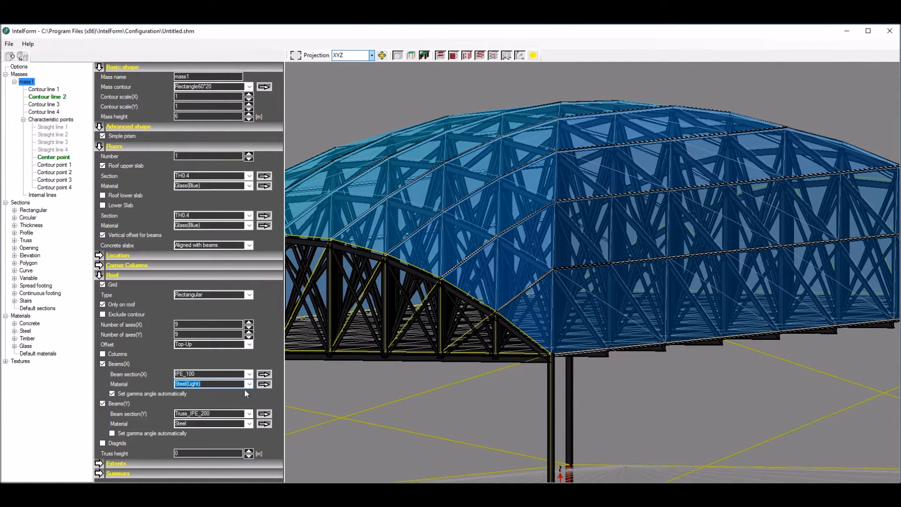
scroll(452, 285, up, 10)
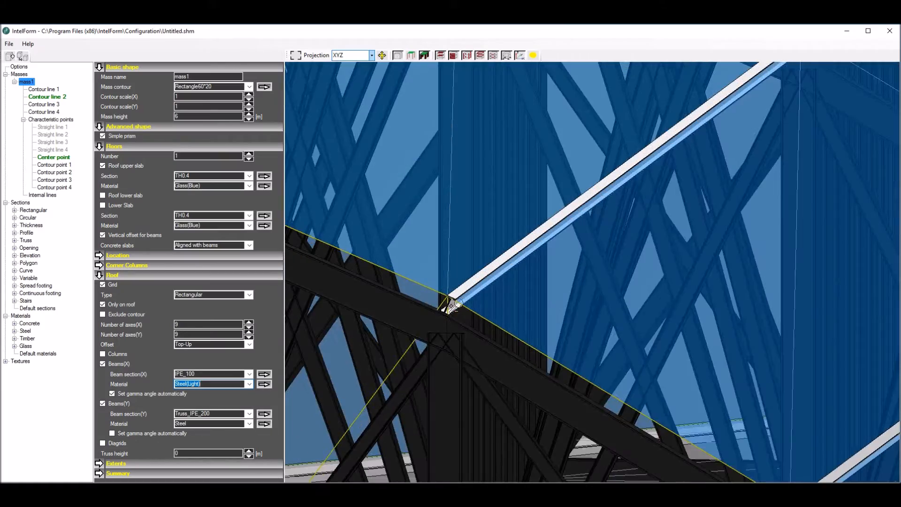
scroll(442, 324, down, 10)
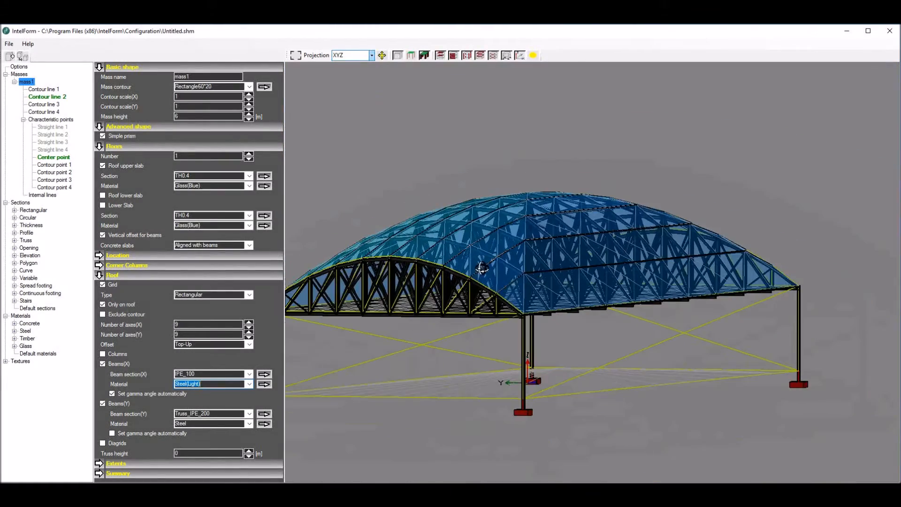
middle_drag(420, 175, 479, 183)
scroll(466, 251, down, 10)
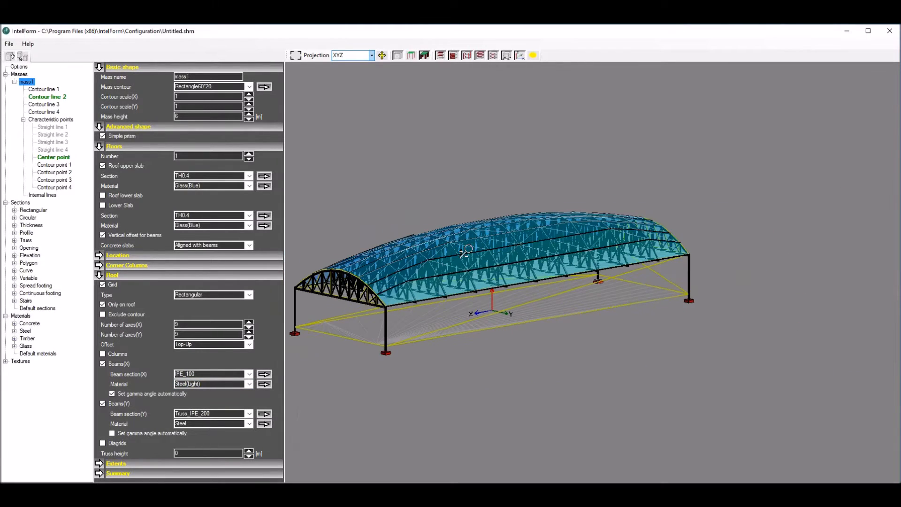
scroll(404, 217, up, 3)
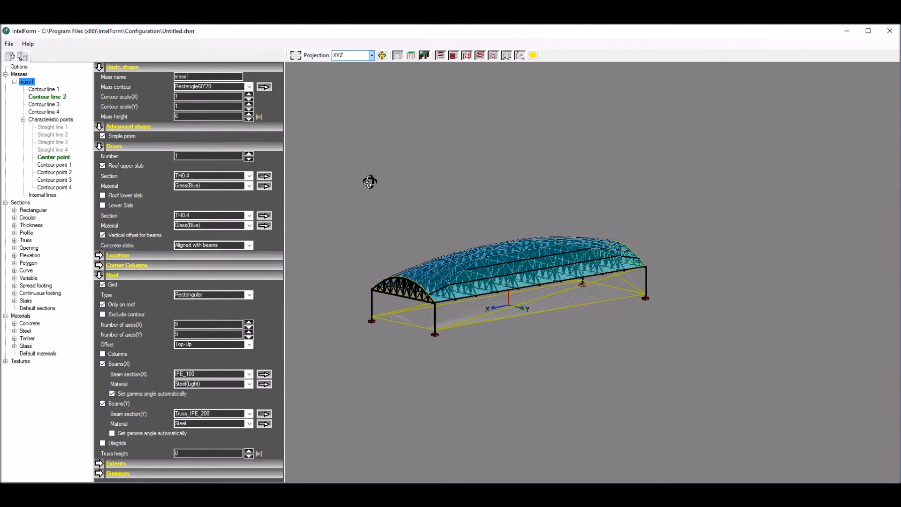
Step: Enable line elevation for the roof lower surface along contour line 2 with a line scale of 2
click(39, 97)
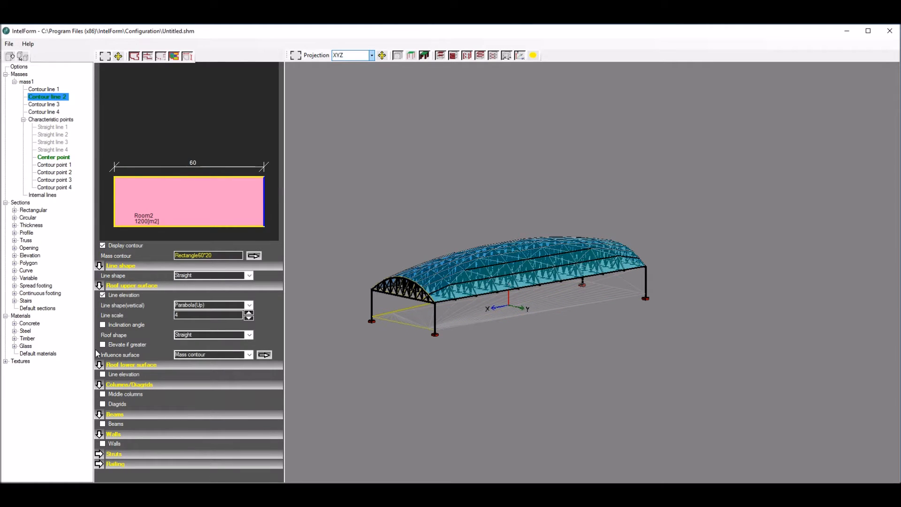
click(102, 374)
scroll(375, 342, up, 4)
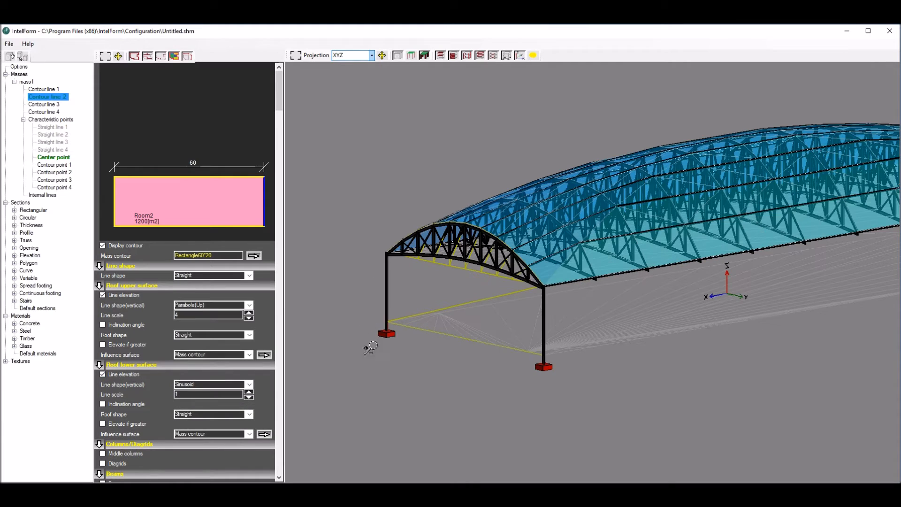
click(249, 397)
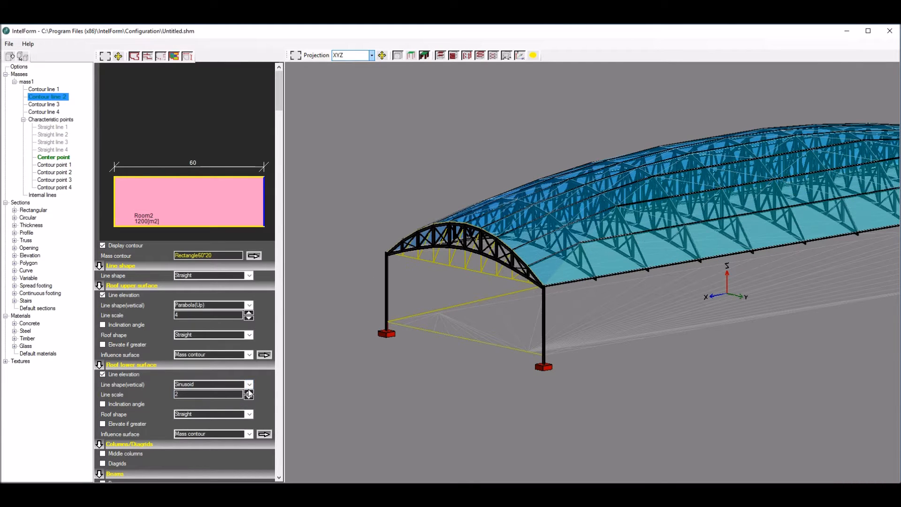
Step: Set the roof lower surface's vertical line shape to Gauss curve and its line scale to 2.2 on contour line 2
click(249, 384)
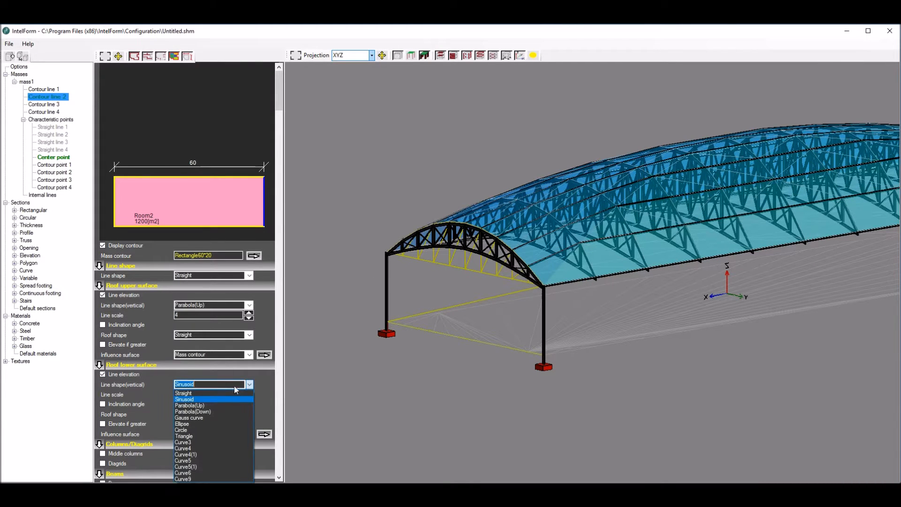
click(196, 417)
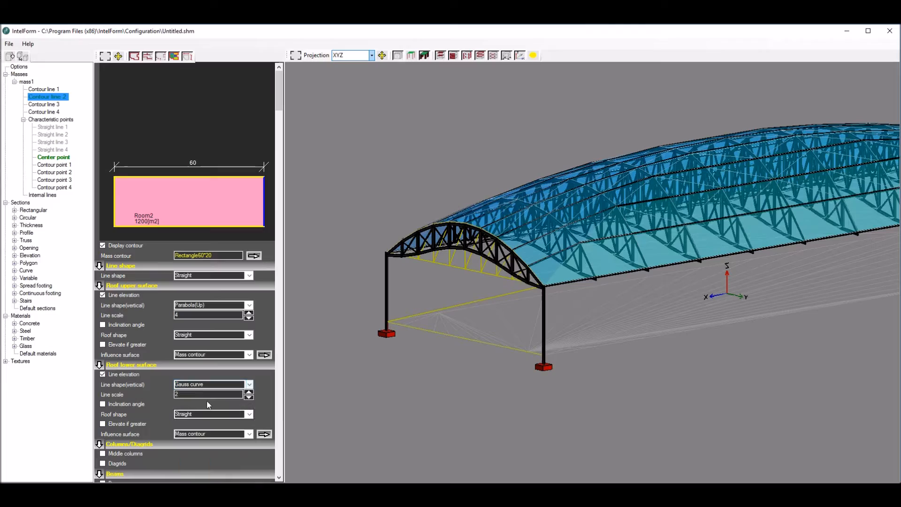
click(248, 393)
scroll(581, 219, down, 2)
scroll(666, 221, up, 4)
middle_drag(529, 191, 678, 193)
scroll(678, 193, down, 3)
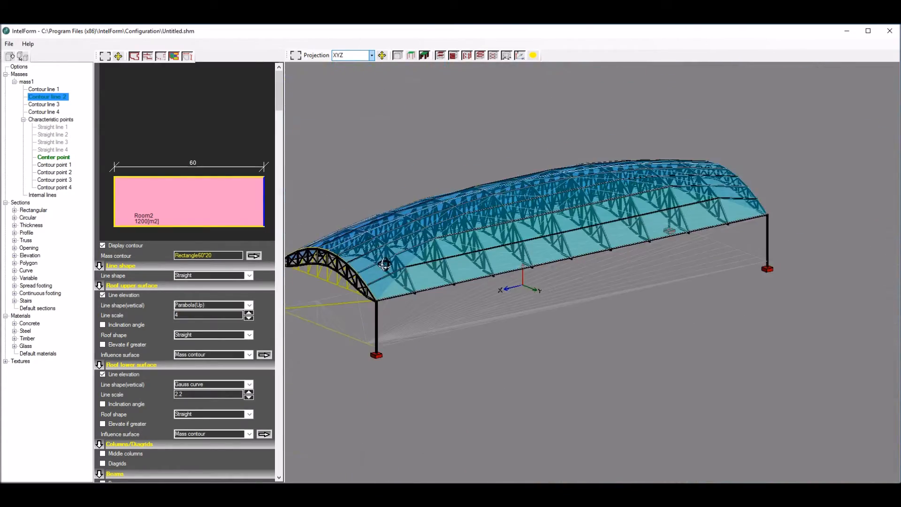
scroll(337, 250, down, 3)
Step: Add a second mass and create a rectangular polygon section with b 15 m and h 16 m
click(10, 56)
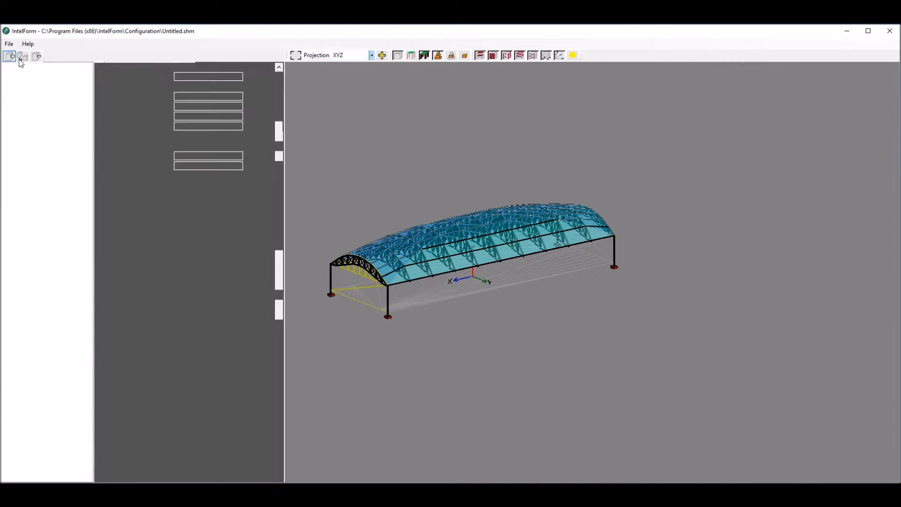
click(28, 158)
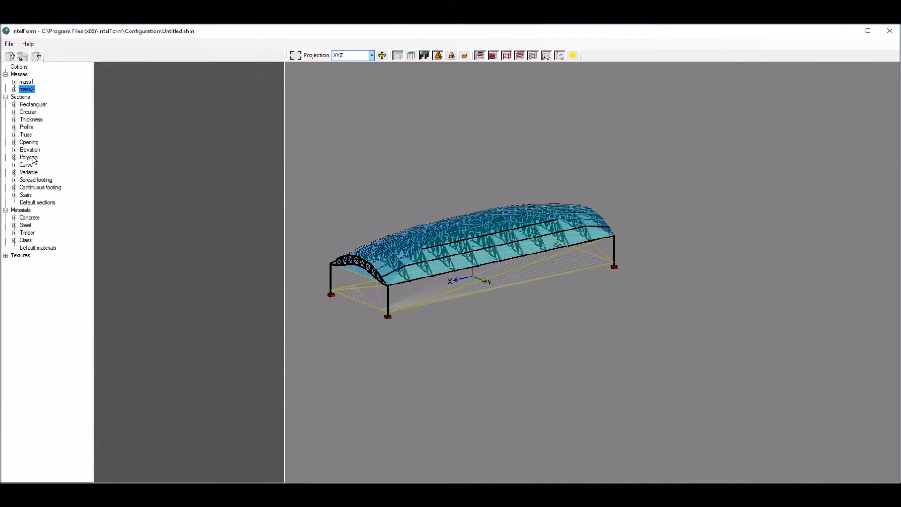
click(23, 56)
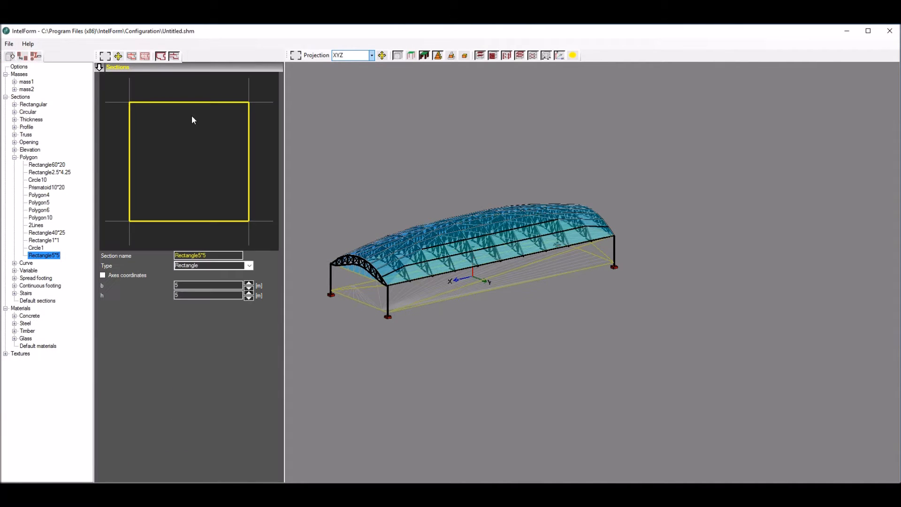
key(Tab)
key(Tab)
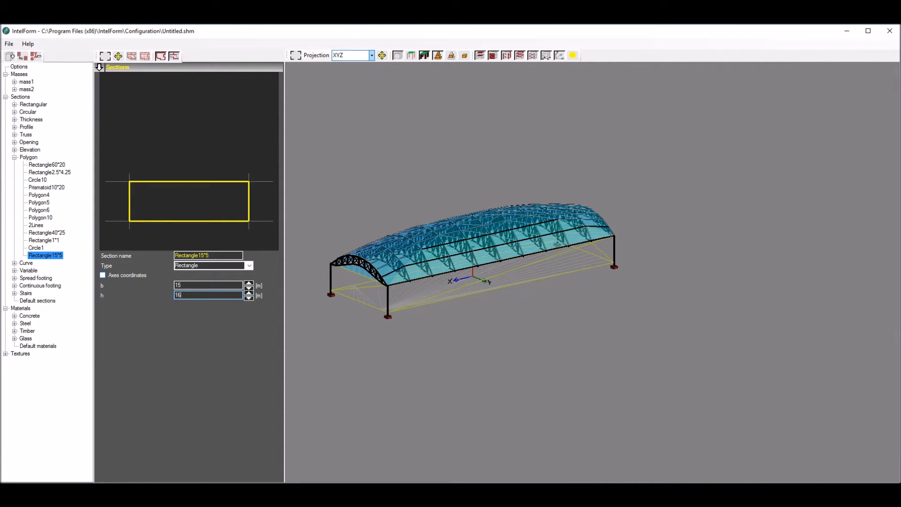
text(16)
key(Tab)
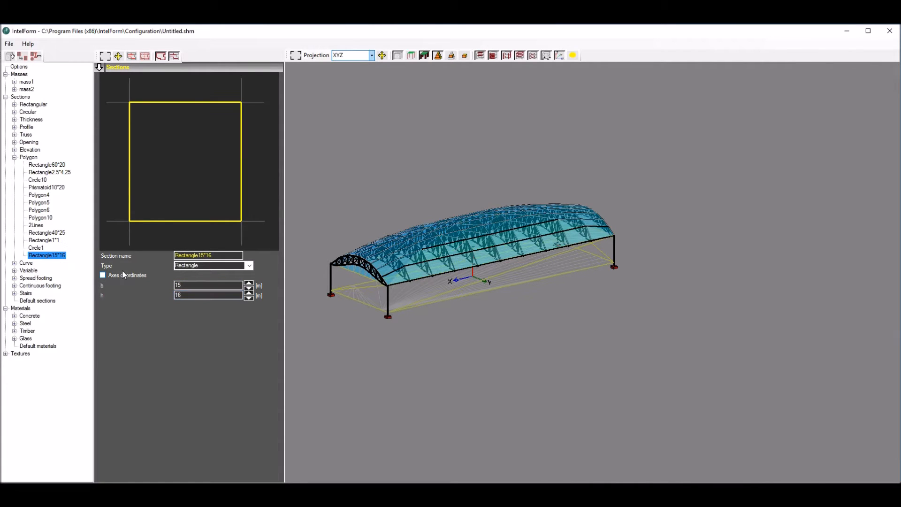
Step: Assign the Rectangle15*16 section as the mass contour of mass2
click(27, 90)
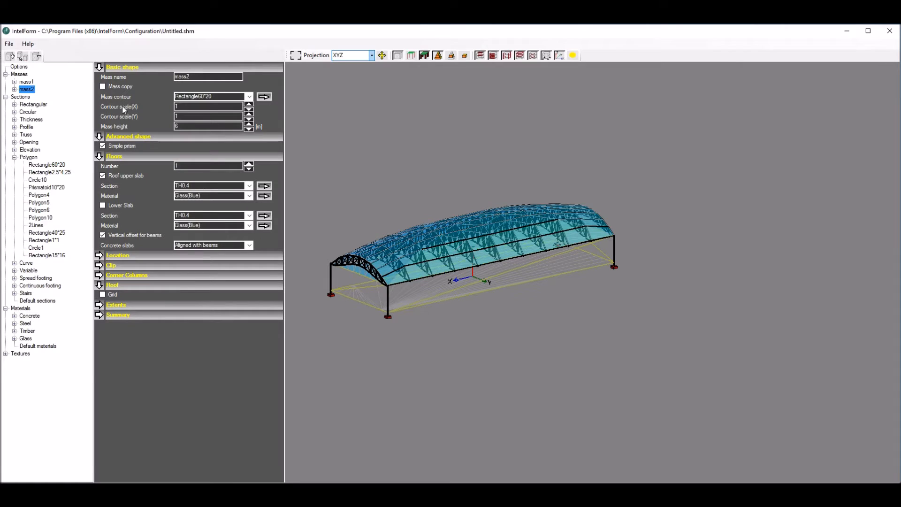
click(250, 97)
click(219, 186)
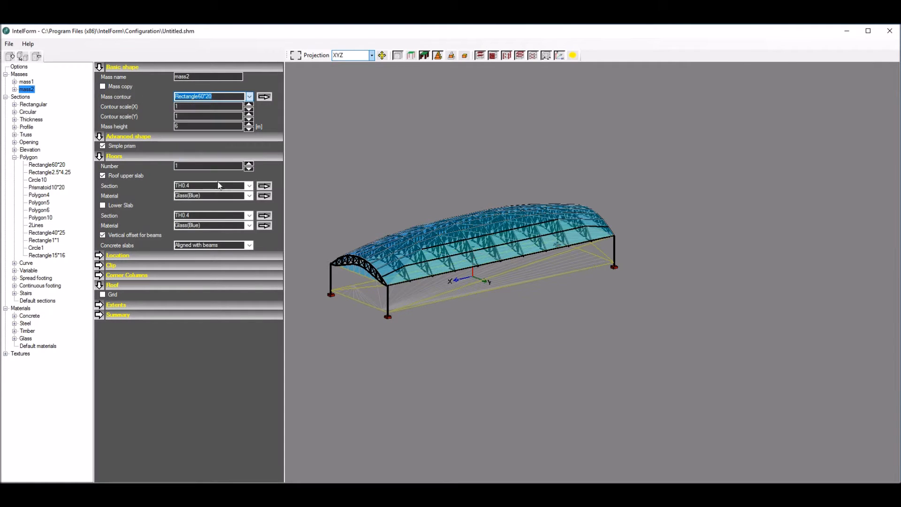
scroll(512, 247, up, 6)
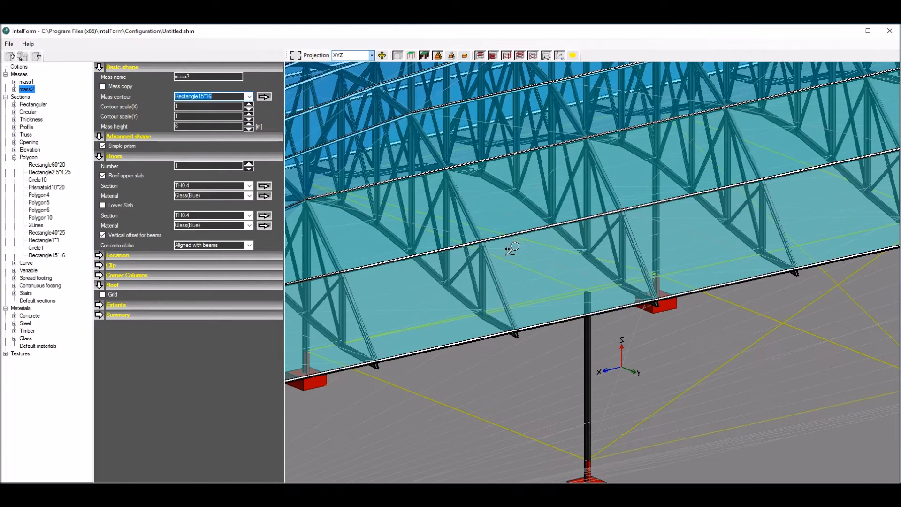
Step: Set the height of mass2 to 11 m and its Z location to 4 m
scroll(512, 248, down, 6)
double_click(204, 124)
text(11)
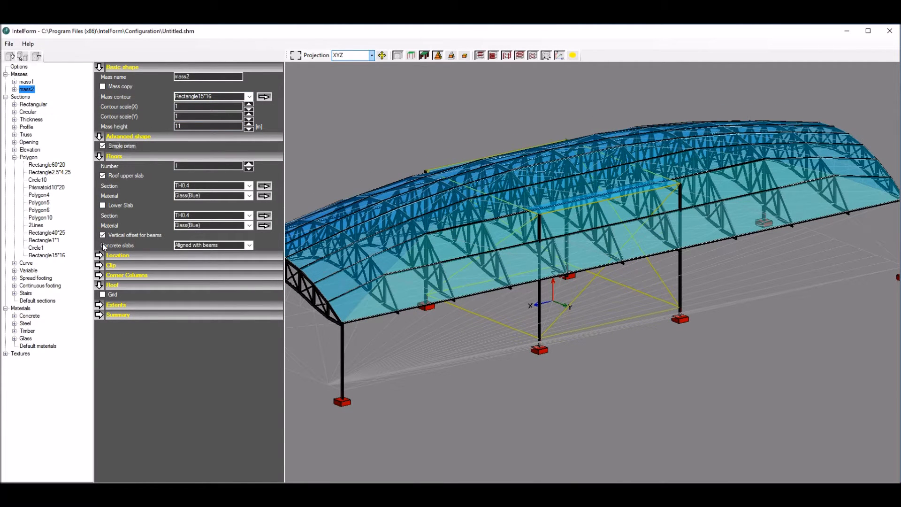
click(104, 256)
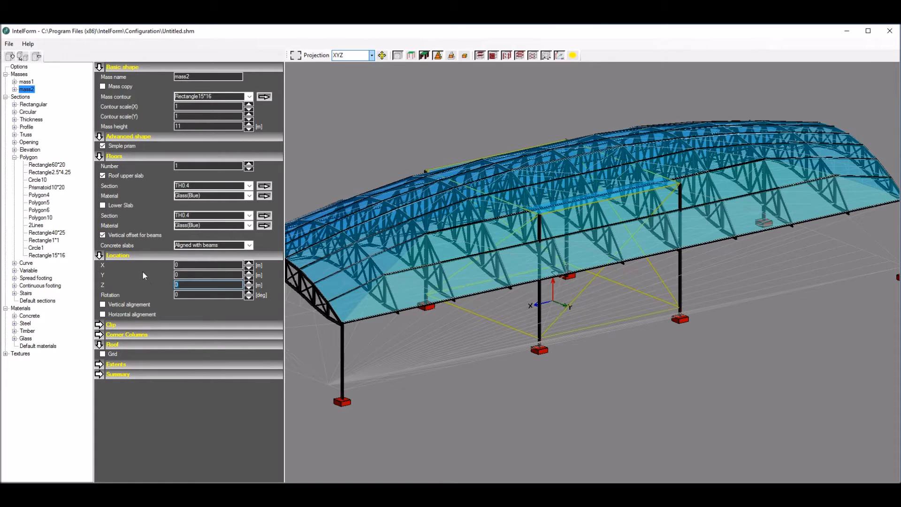
text(4)
drag(391, 169, 446, 167)
scroll(449, 222, down, 3)
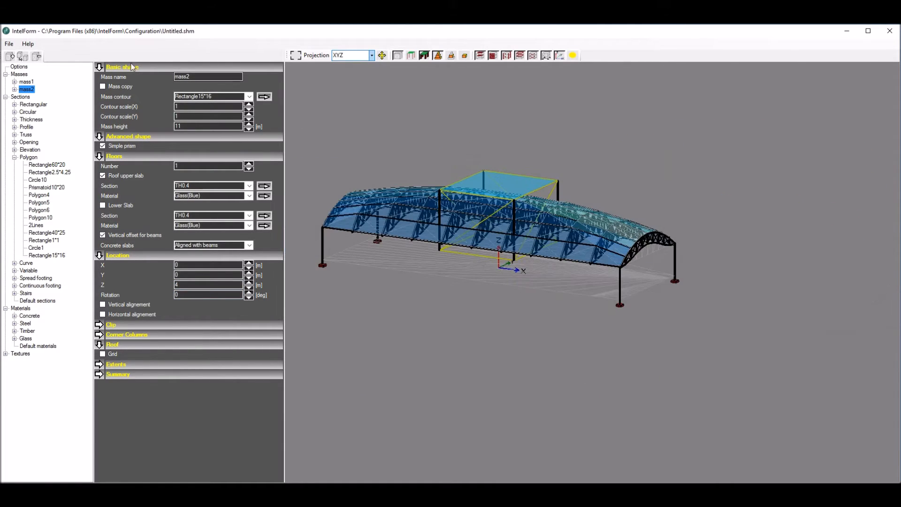
Step: Clip mass1 using mass2 as its single cutting mass
click(26, 82)
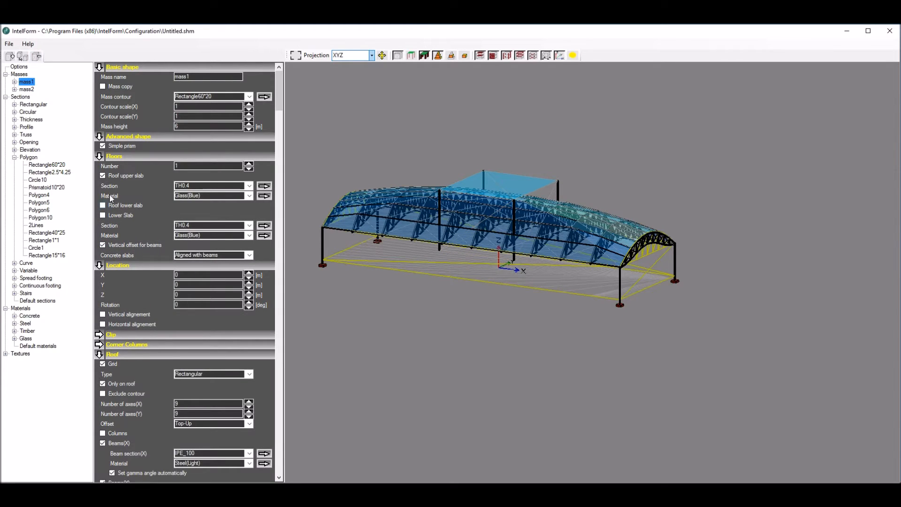
click(99, 156)
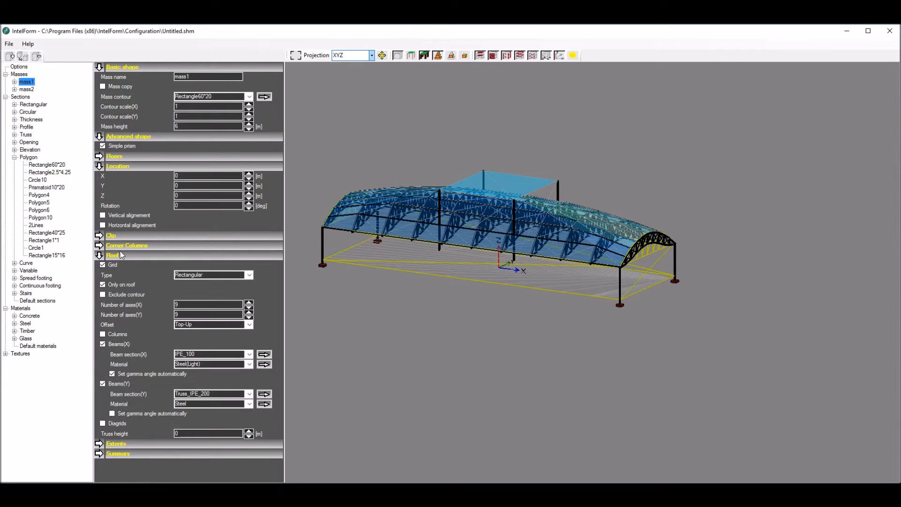
click(99, 236)
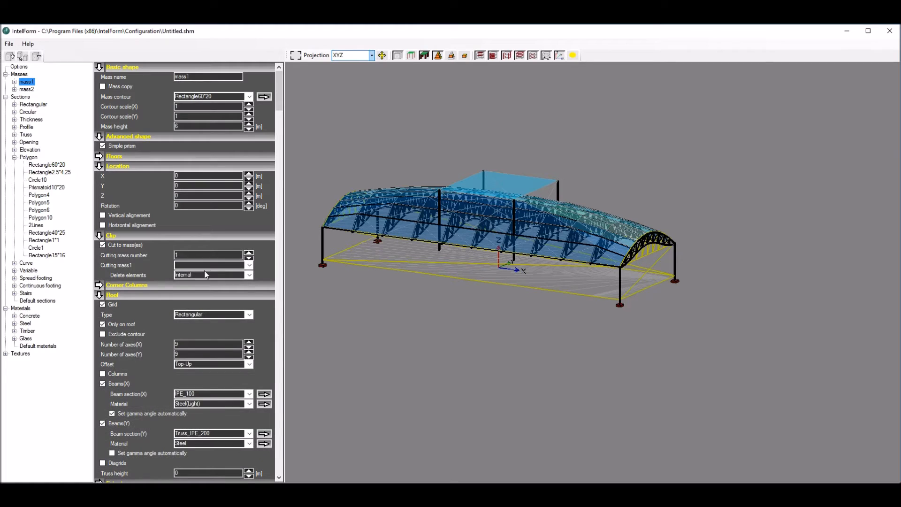
click(246, 264)
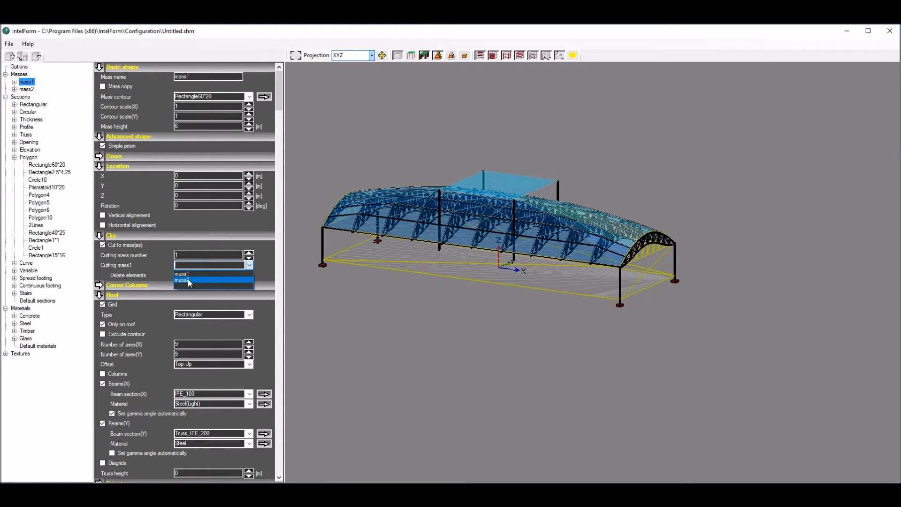
click(188, 279)
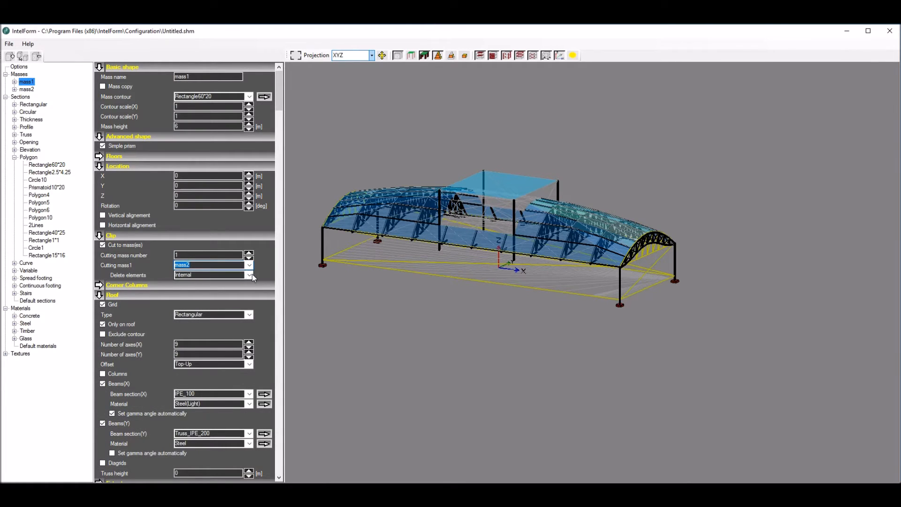
Step: Try the External option for the elements deleted by mass1's clip, and return the choice to Internal
click(230, 274)
click(188, 290)
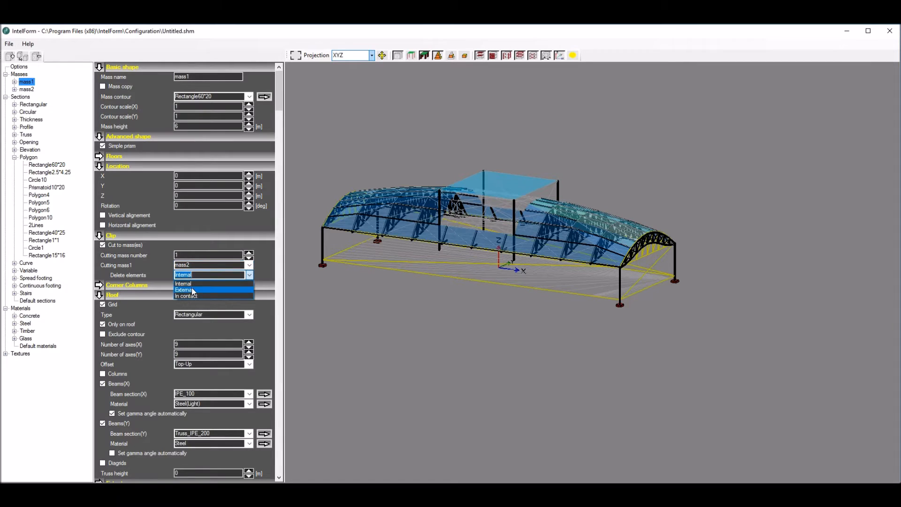
click(251, 274)
click(196, 286)
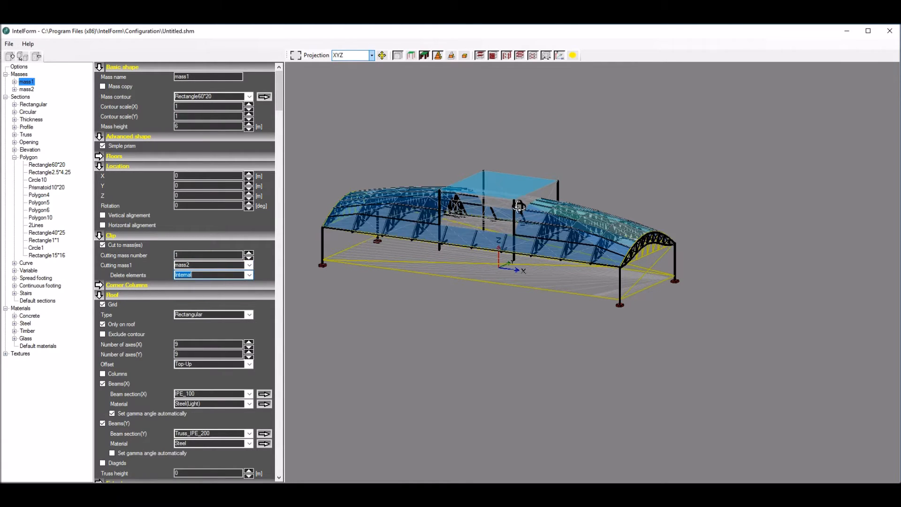
scroll(471, 216, up, 6)
scroll(466, 219, down, 5)
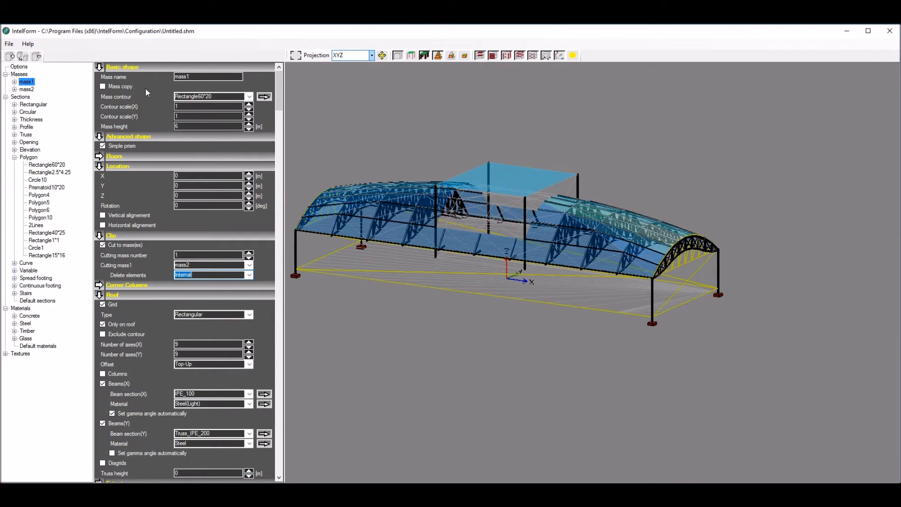
Step: Clip mass2 using mass1 as its cutting mass, with internal elements deleted
click(27, 89)
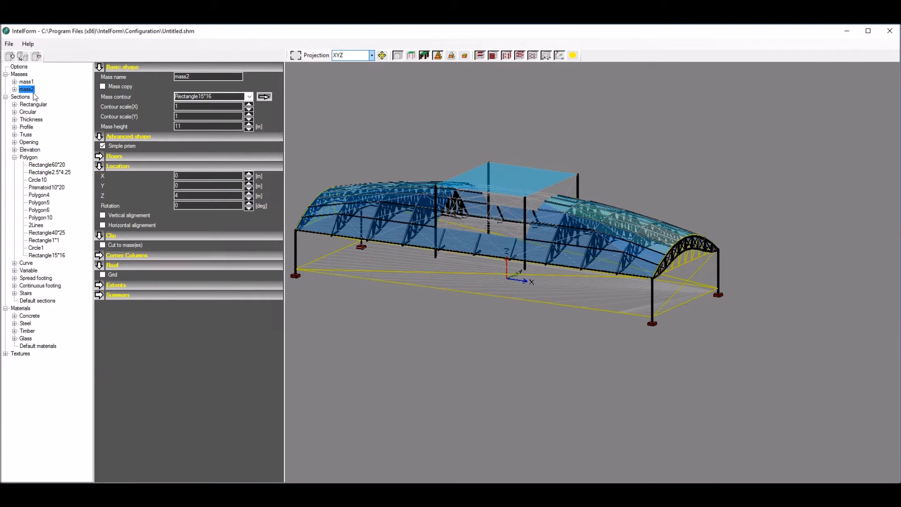
click(103, 245)
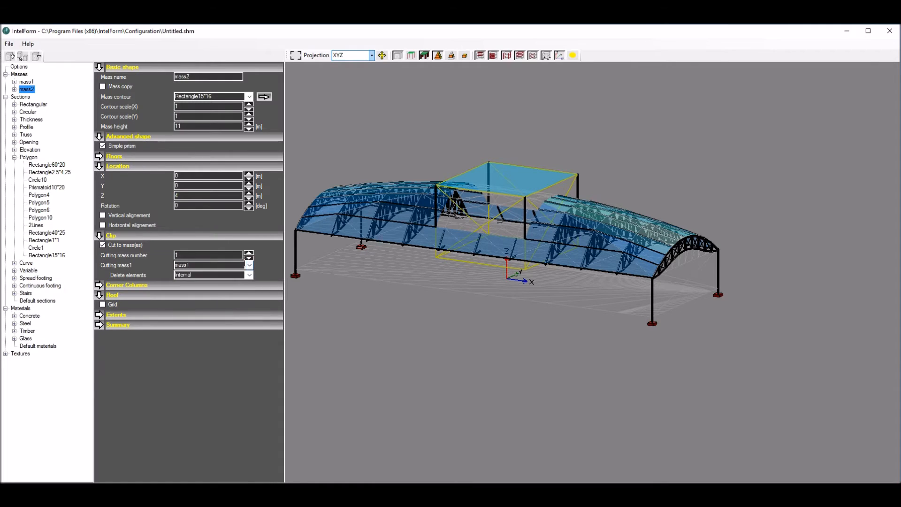
scroll(437, 224, up, 8)
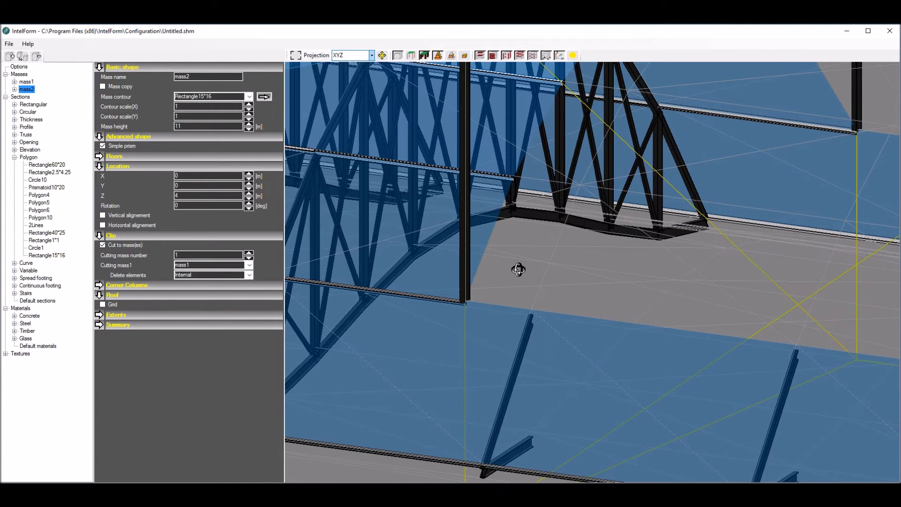
scroll(518, 269, down, 10)
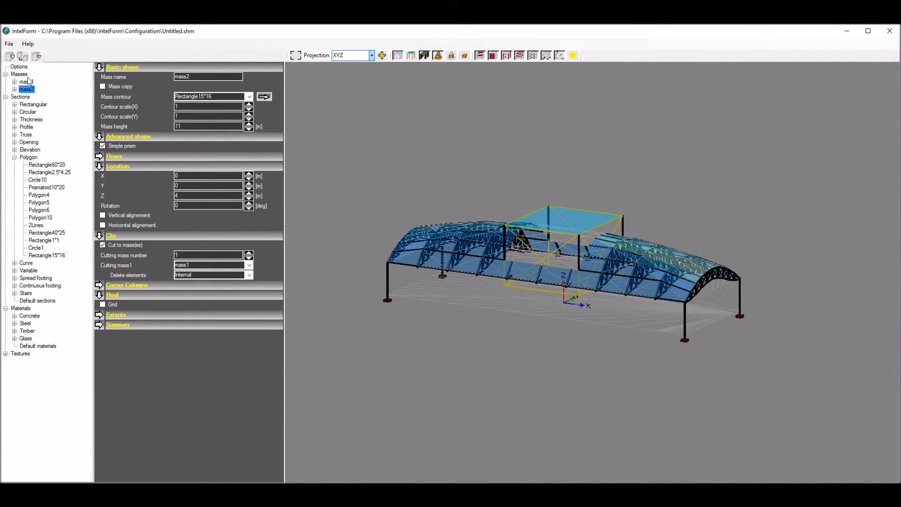
Step: Add one middle column on each of the four contour lines of mass2
click(14, 89)
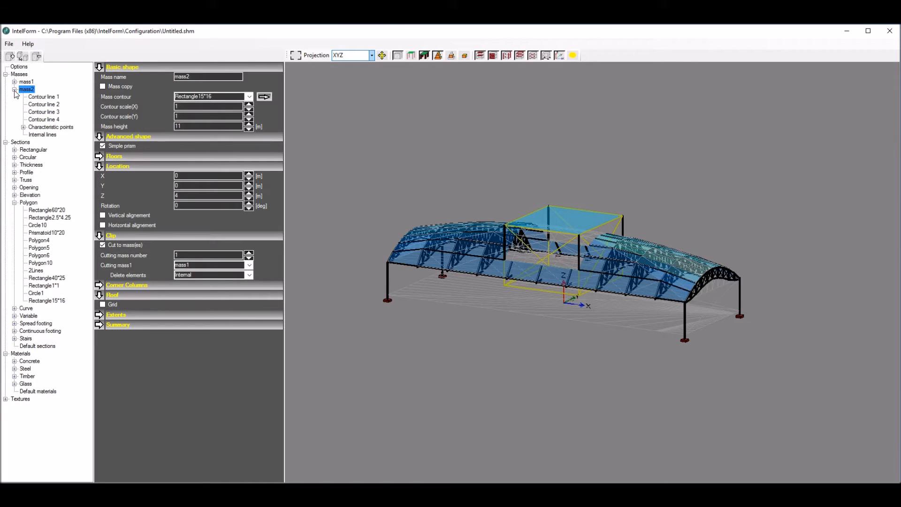
click(43, 97)
shift+click(45, 119)
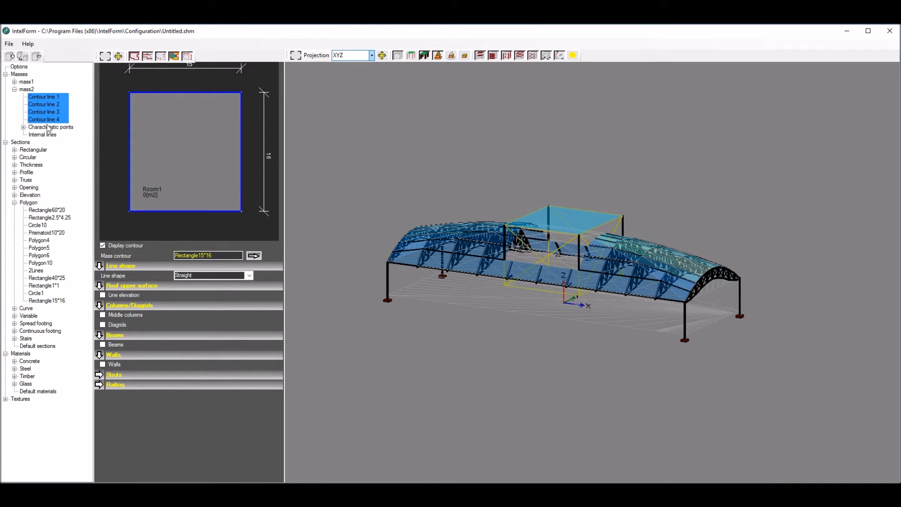
click(103, 315)
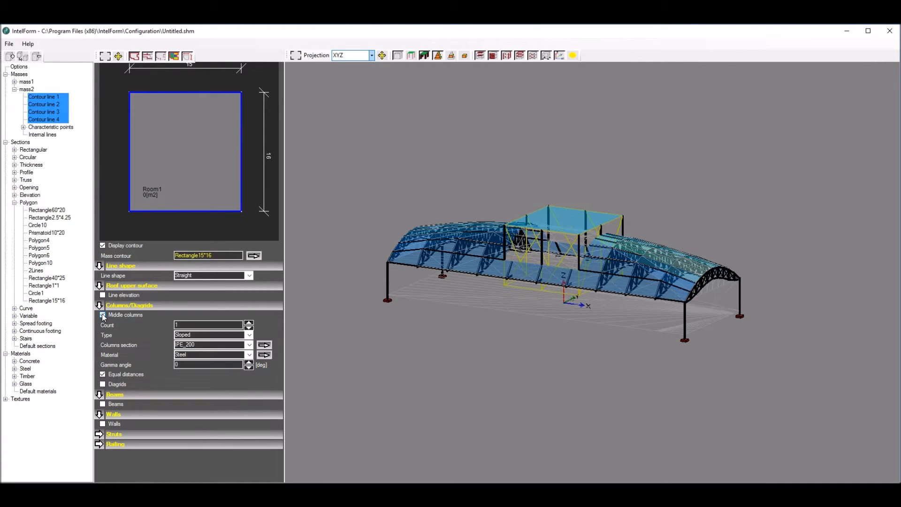
scroll(539, 264, up, 6)
scroll(540, 264, down, 6)
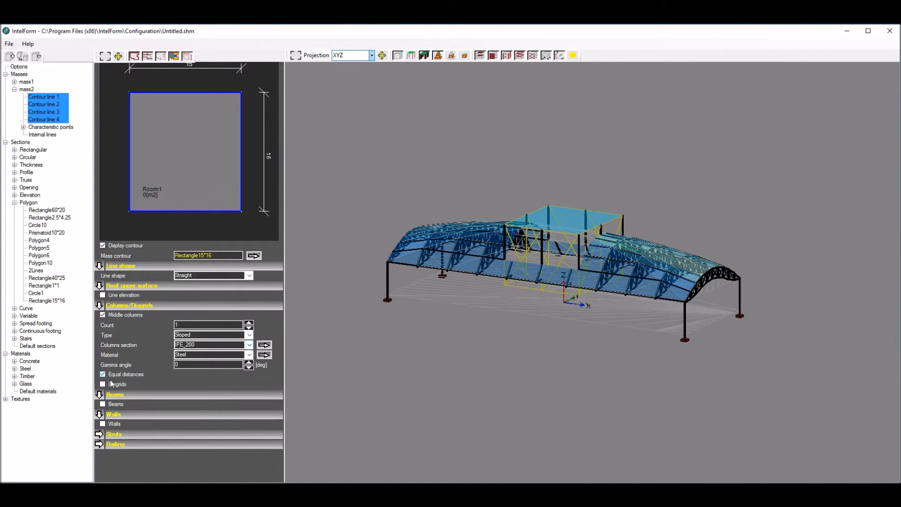
Step: Add walls along all four contour lines of mass2
click(103, 424)
drag(349, 225, 377, 227)
scroll(566, 241, up, 5)
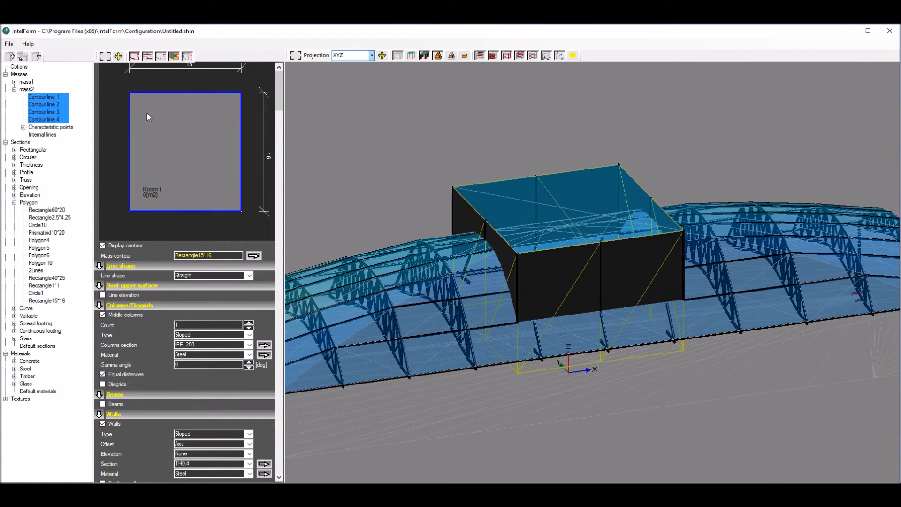
Step: Enable the roof grid on mass2 and set its type to Radial
click(26, 89)
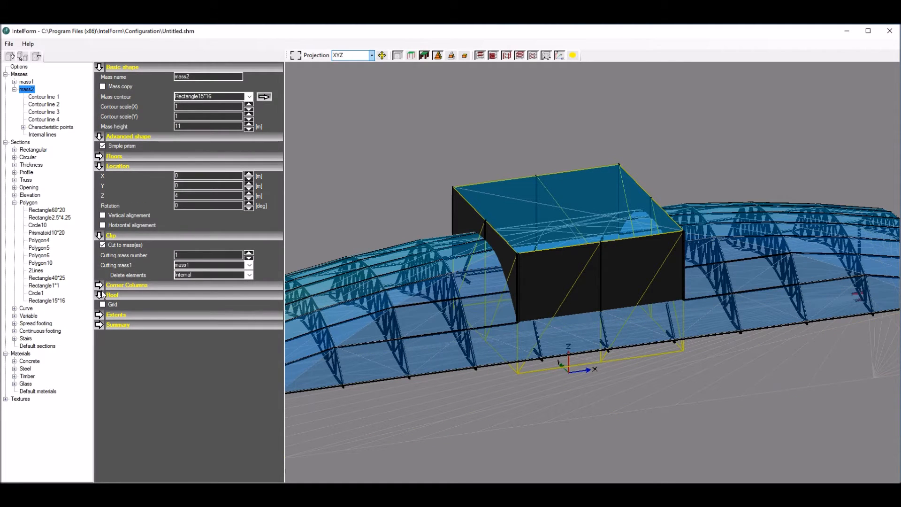
click(103, 304)
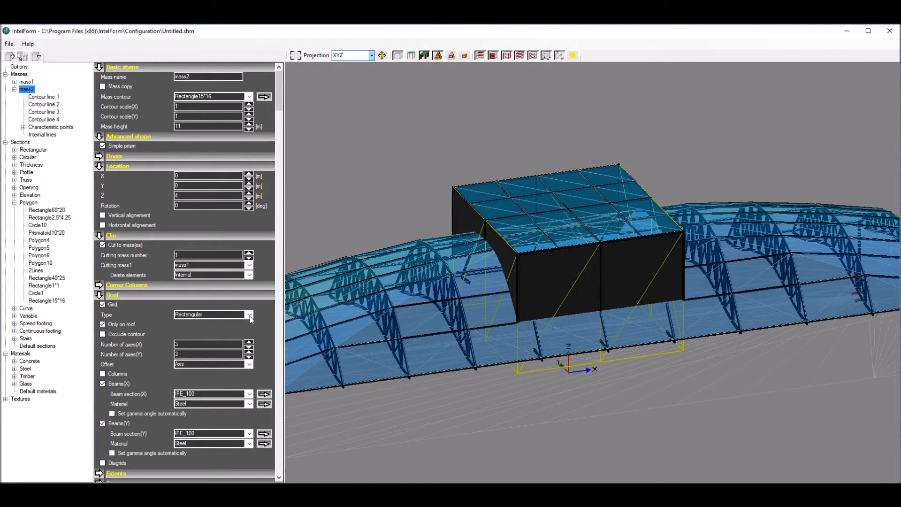
click(222, 315)
click(191, 329)
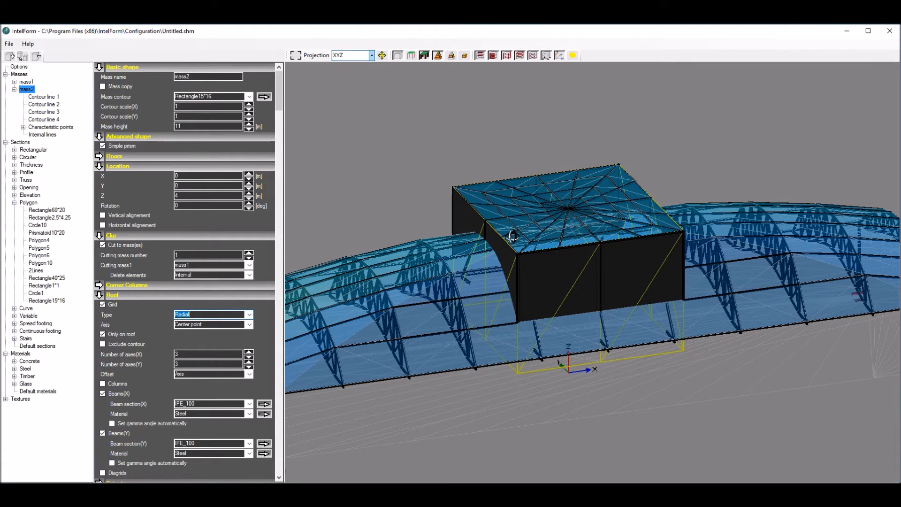
scroll(516, 229, up, 8)
scroll(586, 235, down, 8)
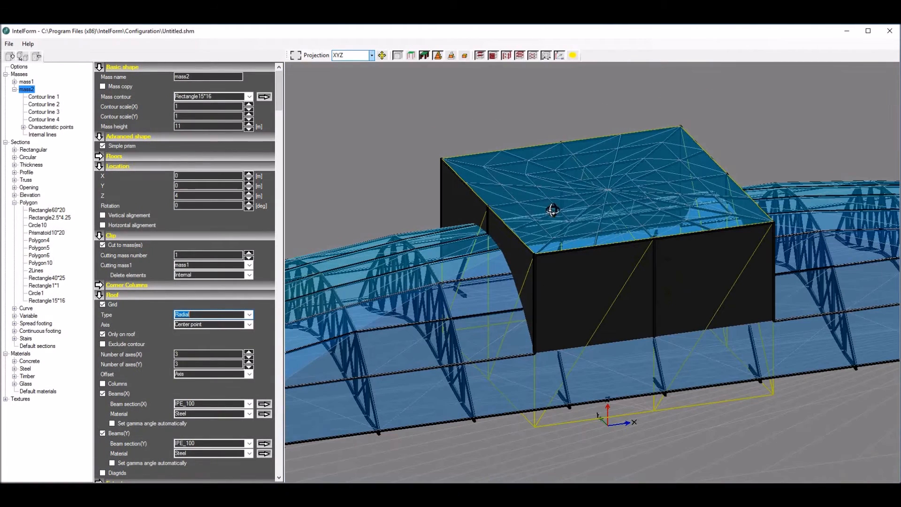
Step: Enable line elevation of the roof upper surface at mass2's center point with a line scale of 3
click(23, 127)
click(51, 164)
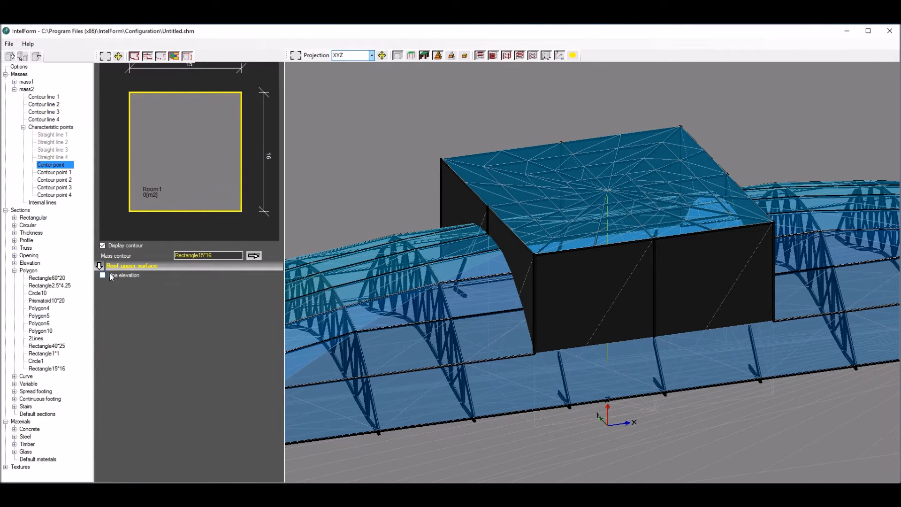
click(103, 275)
click(249, 288)
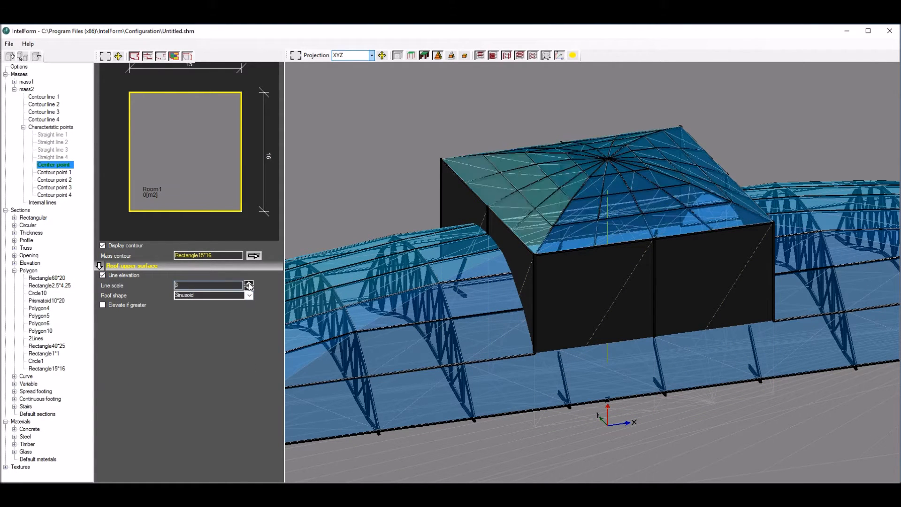
click(248, 288)
Step: Set the roof shape at mass2's center point to Parabola(Up)
click(249, 295)
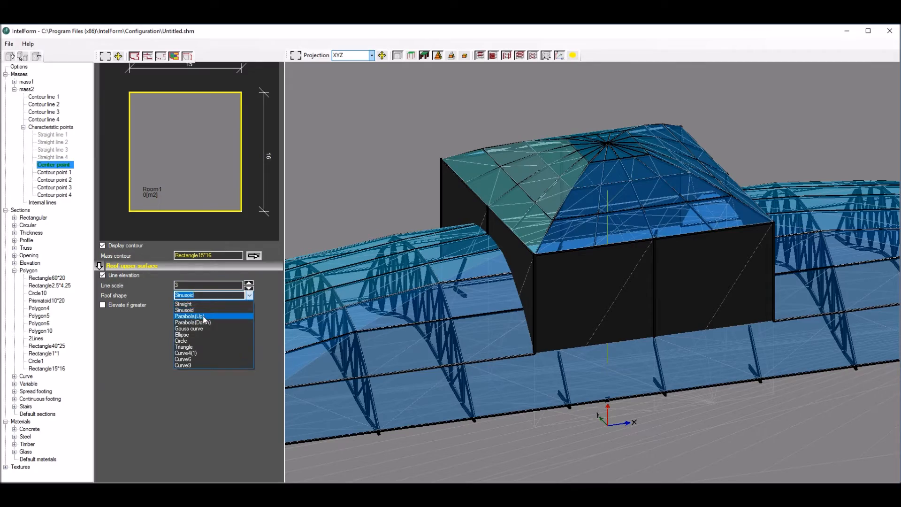
click(203, 315)
scroll(516, 230, up, 3)
scroll(512, 226, down, 4)
middle_drag(430, 190, 454, 184)
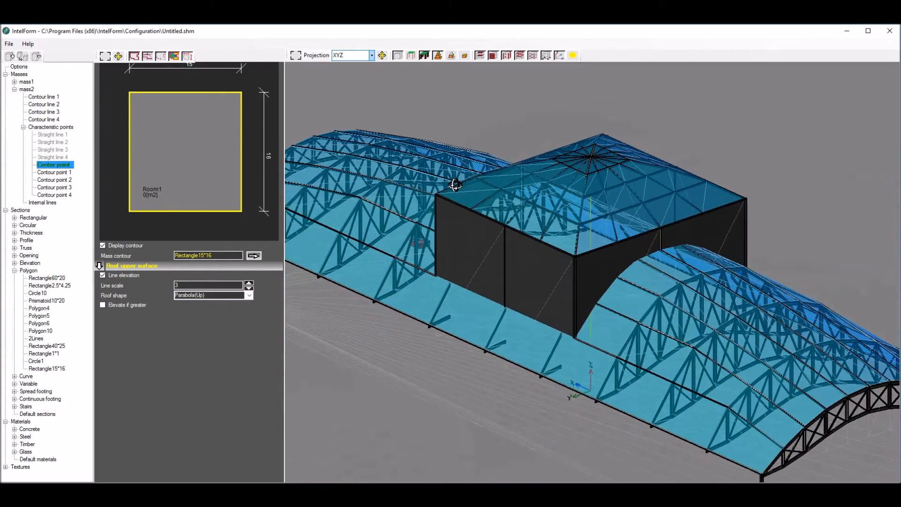
scroll(472, 233, down, 5)
scroll(469, 234, up, 5)
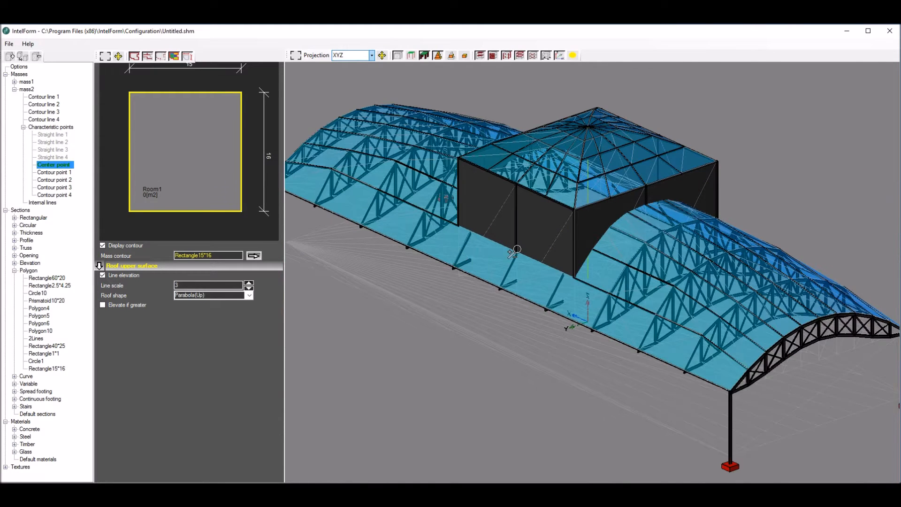
scroll(513, 252, up, 2)
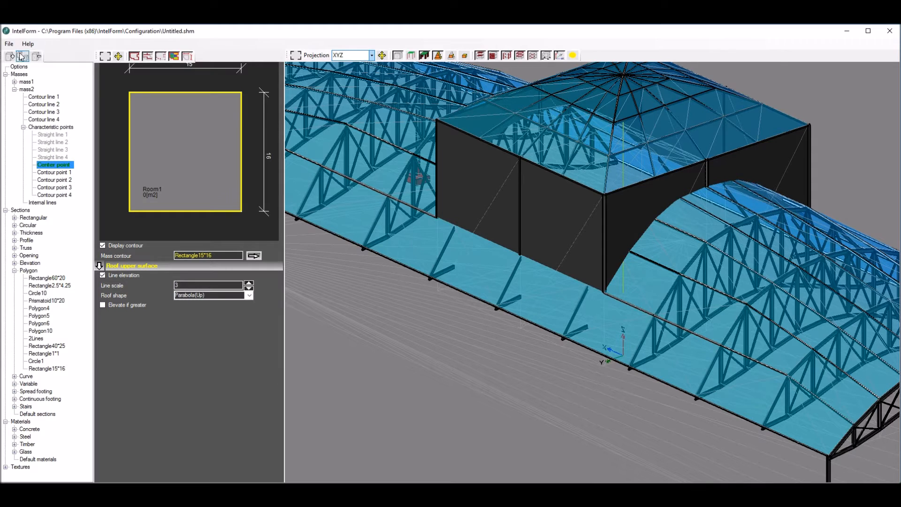
Step: Duplicate mass2 without copying its structure
click(27, 90)
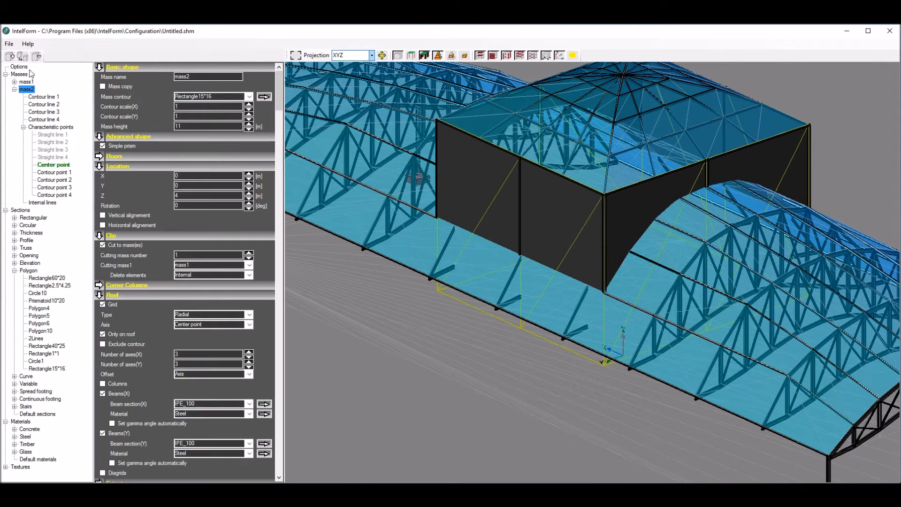
click(23, 57)
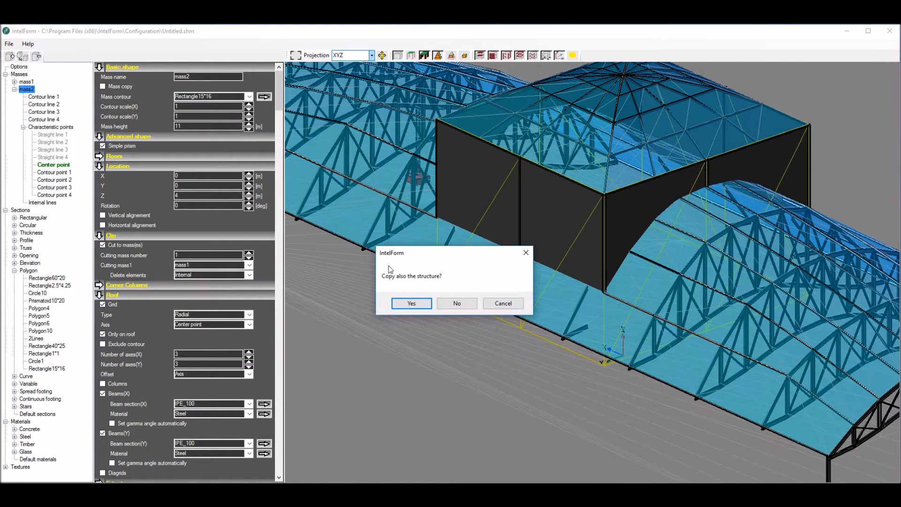
click(456, 304)
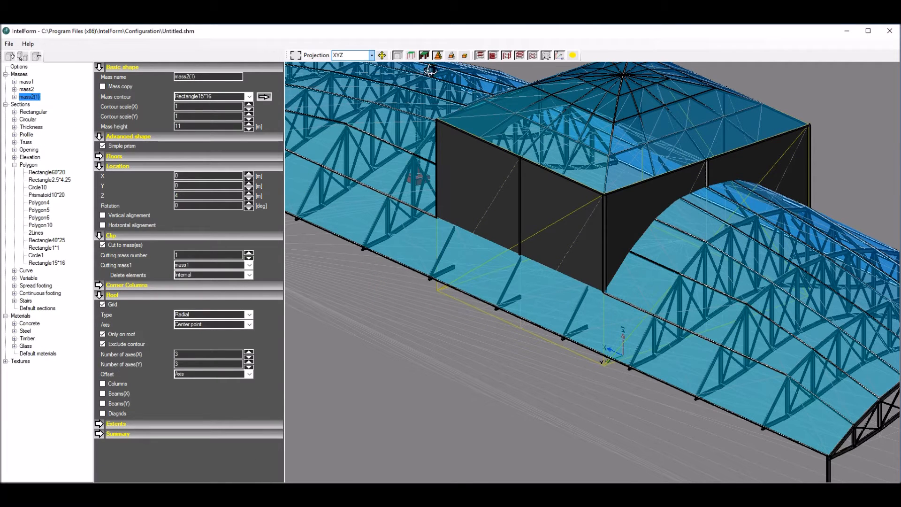
Step: Turn off the roof line elevation at mass2(1)'s center point and disable the roof grid on that mass
click(450, 55)
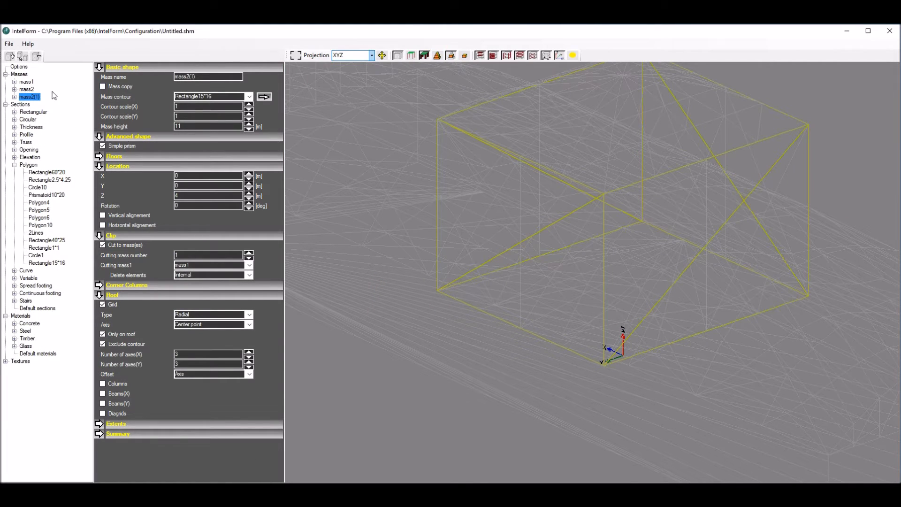
click(14, 97)
click(23, 135)
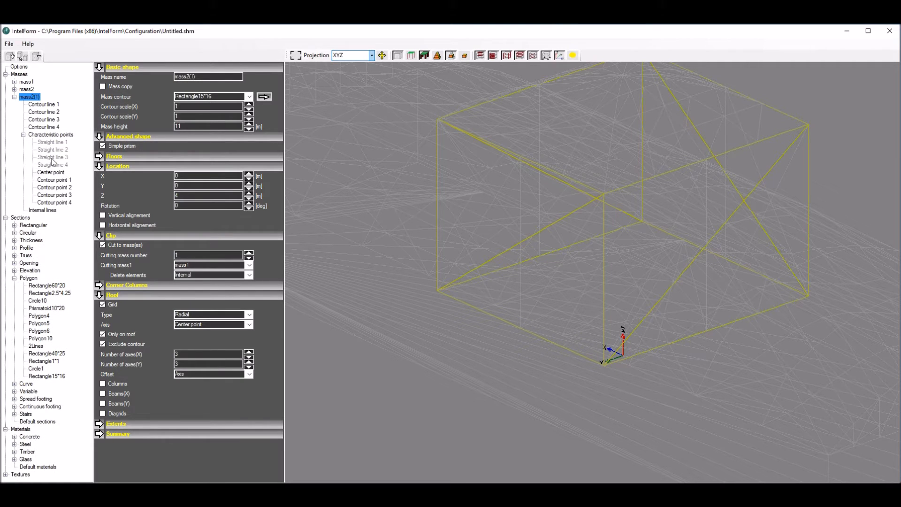
click(51, 173)
click(103, 275)
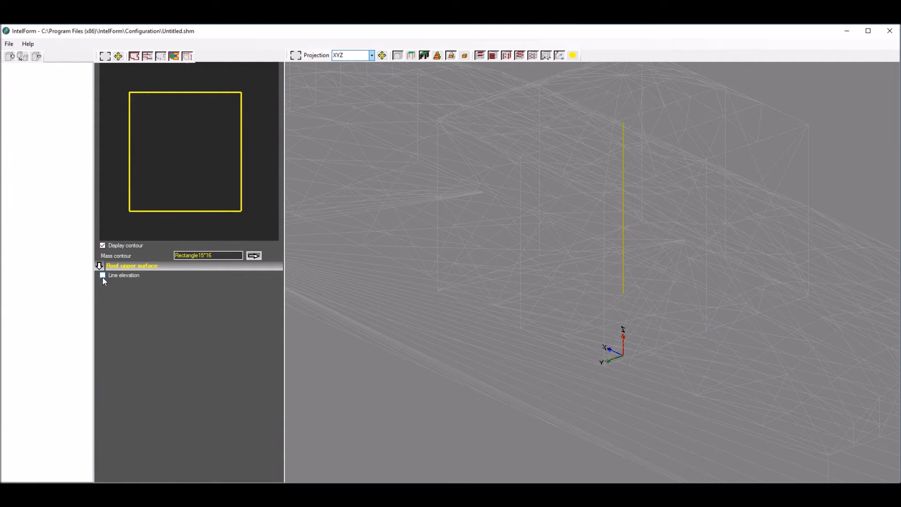
click(29, 97)
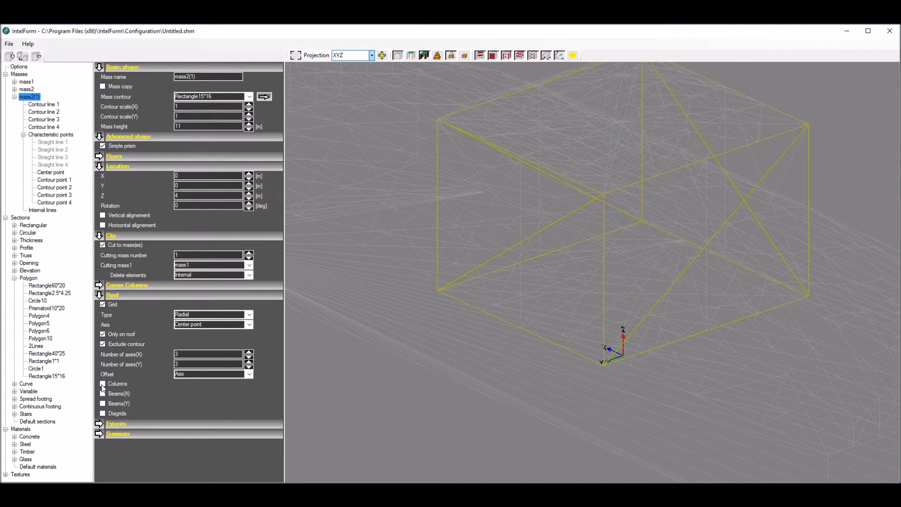
click(102, 305)
Step: Set the height of mass2(1) to 2.2 m and show the structural elements and surfaces again
scroll(496, 295, down, 4)
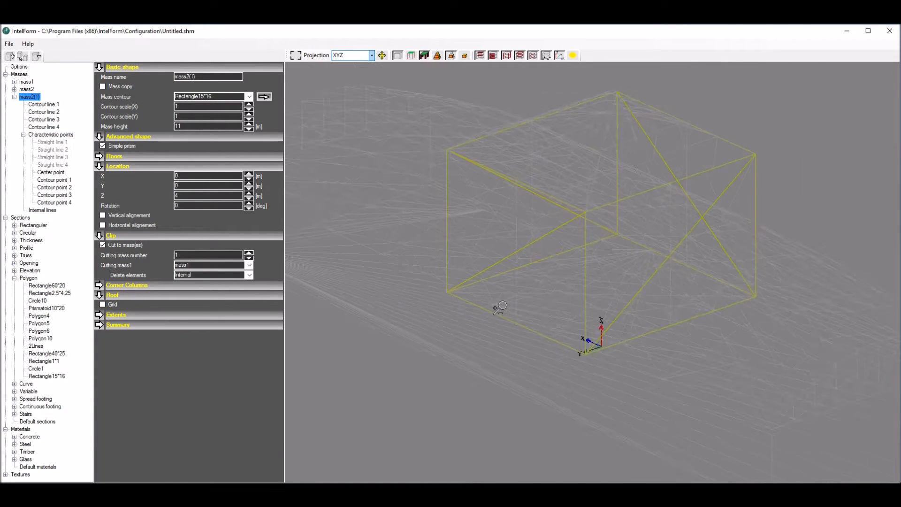
double_click(187, 126)
text(2.2)
key(Return)
scroll(457, 295, up, 4)
scroll(457, 294, up, 2)
click(440, 58)
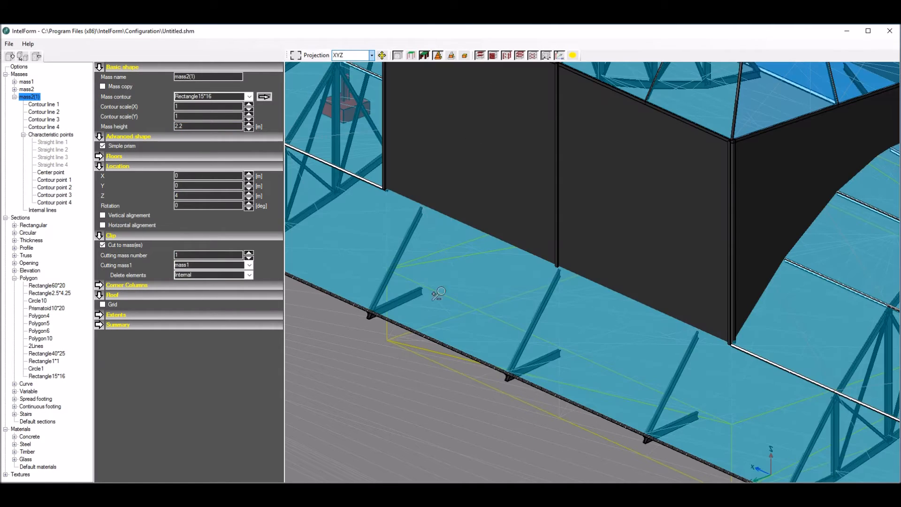
Step: Set the Y contour scale of mass2(1) to 1.1
scroll(406, 324, up, 4)
scroll(448, 275, down, 5)
middle_drag(396, 193, 387, 185)
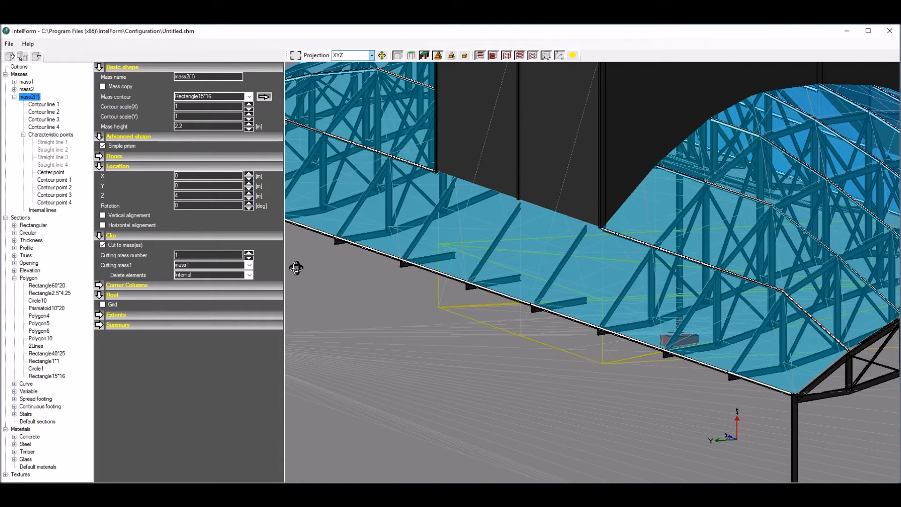
click(249, 115)
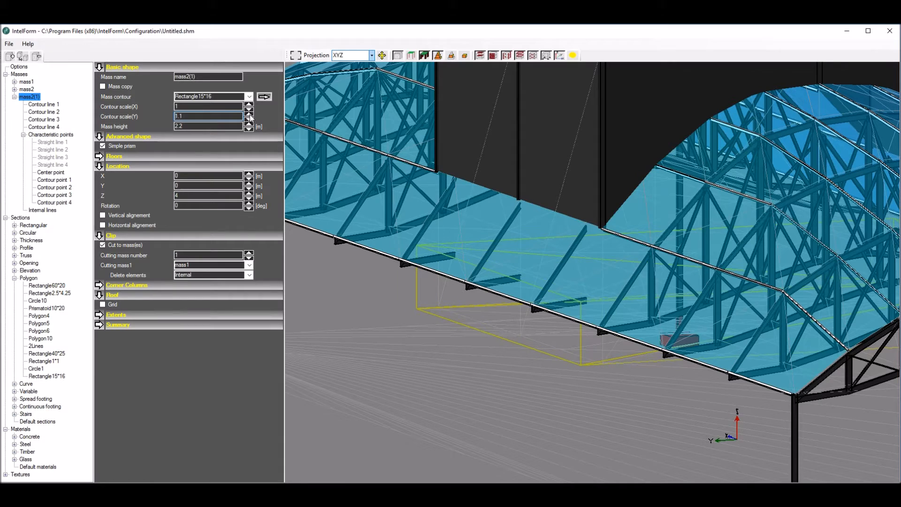
scroll(438, 231, up, 5)
scroll(437, 230, down, 5)
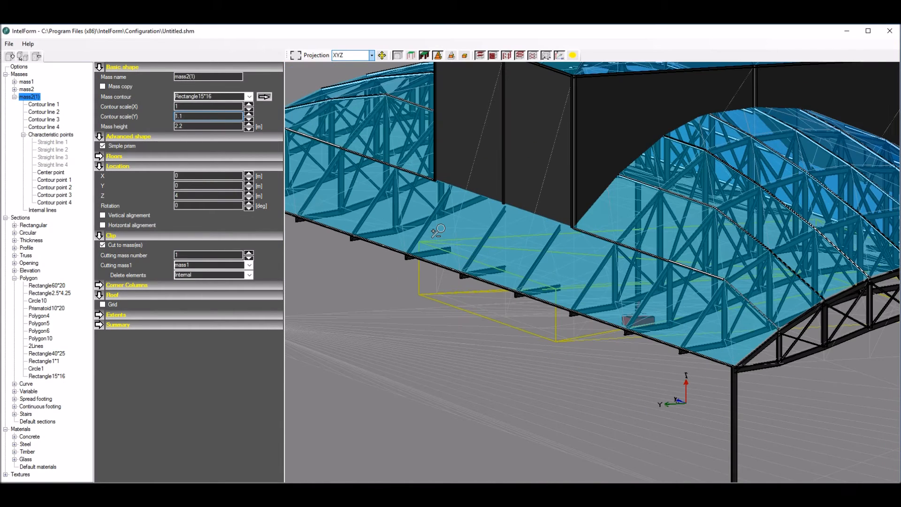
Step: Add mass2(1) as a second cutting mass of mass1, deleting the elements in contact with it
click(29, 82)
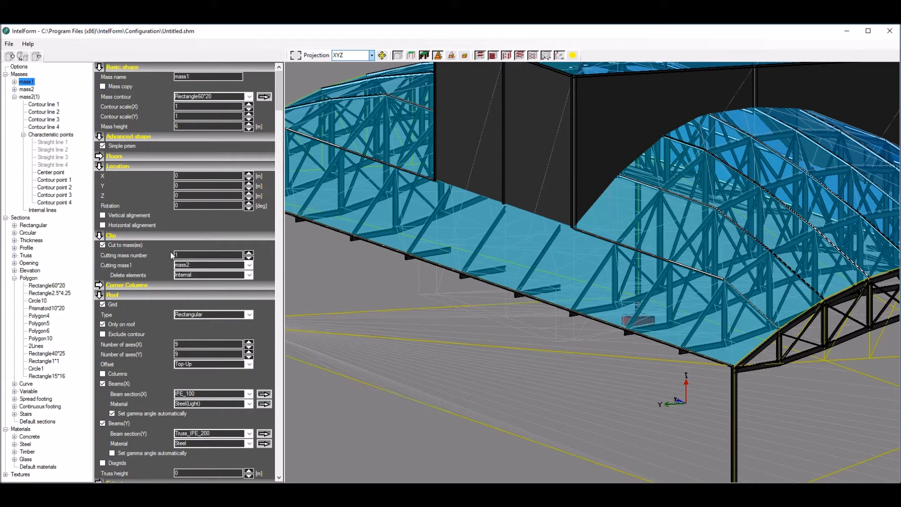
click(249, 252)
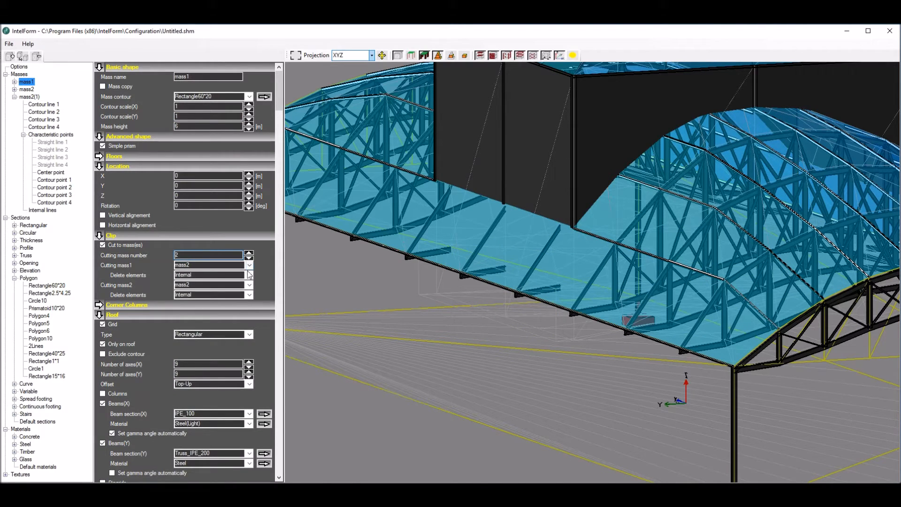
click(250, 284)
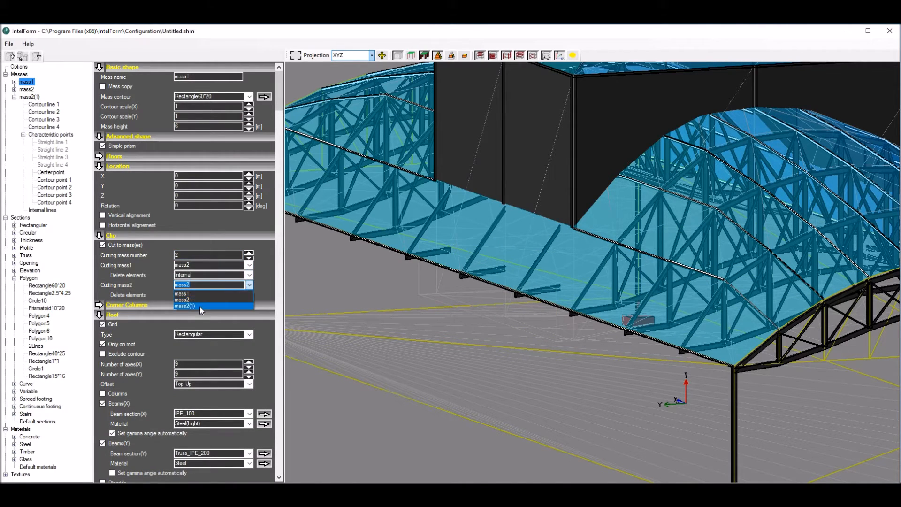
click(201, 306)
click(211, 294)
click(198, 316)
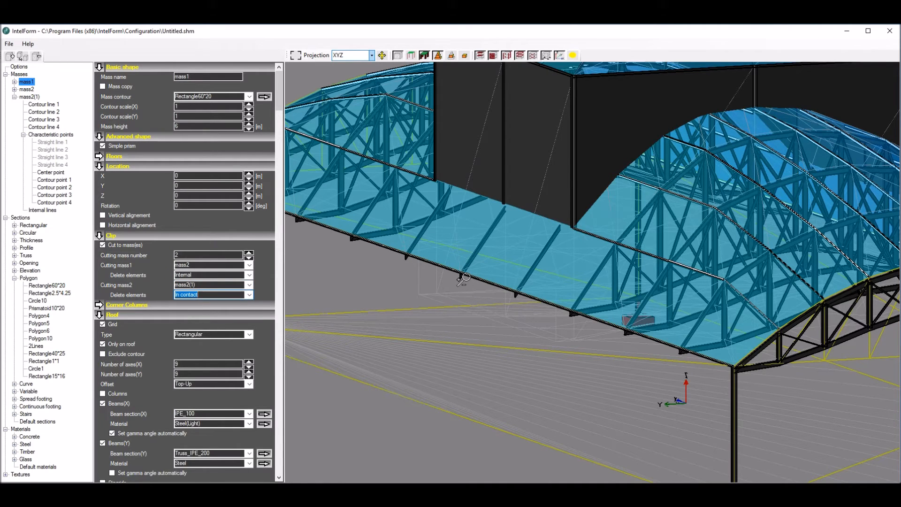
Step: Enable diagrids on the roof of mass1 with the X location set to every second field
scroll(462, 279, down, 8)
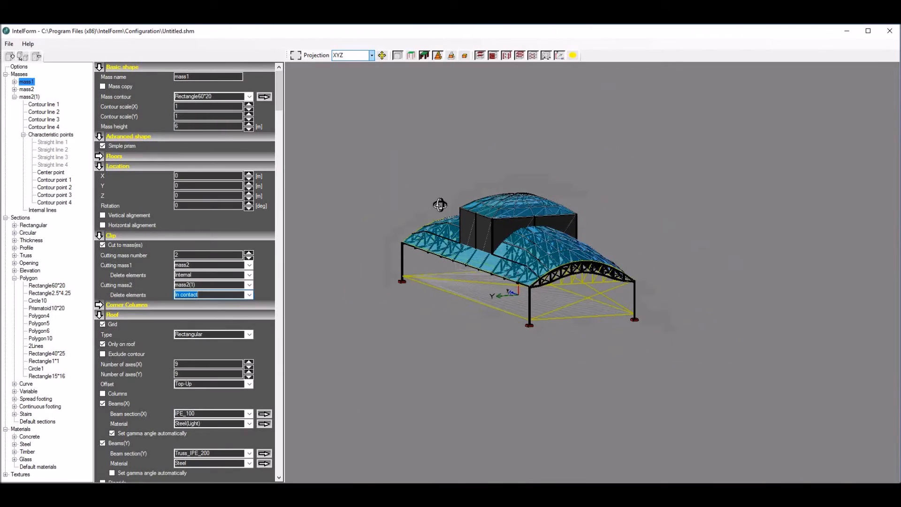
middle_drag(419, 179, 507, 183)
scroll(488, 269, up, 7)
scroll(488, 271, down, 8)
middle_drag(413, 184, 527, 185)
scroll(460, 263, up, 5)
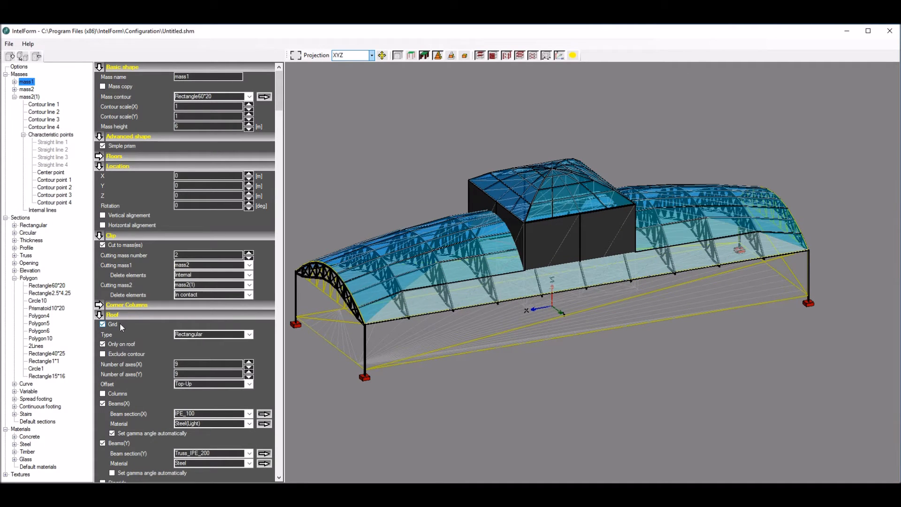
click(99, 166)
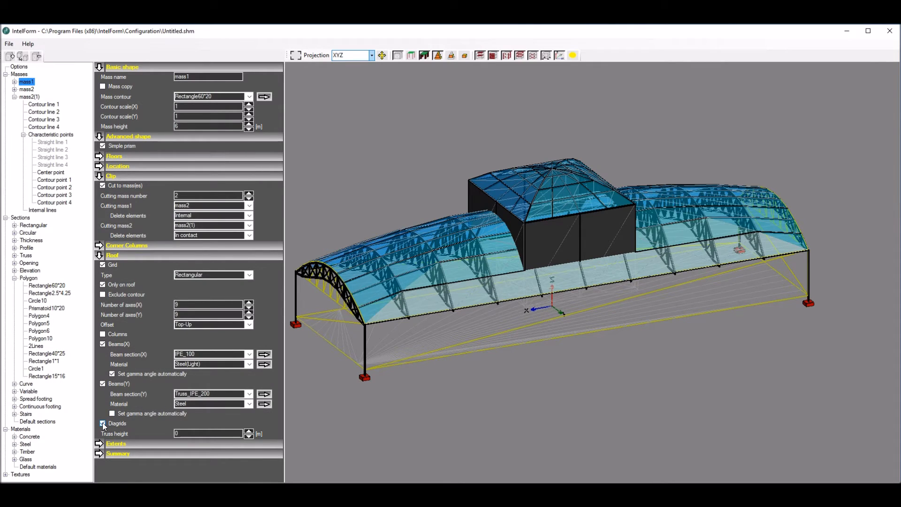
click(248, 435)
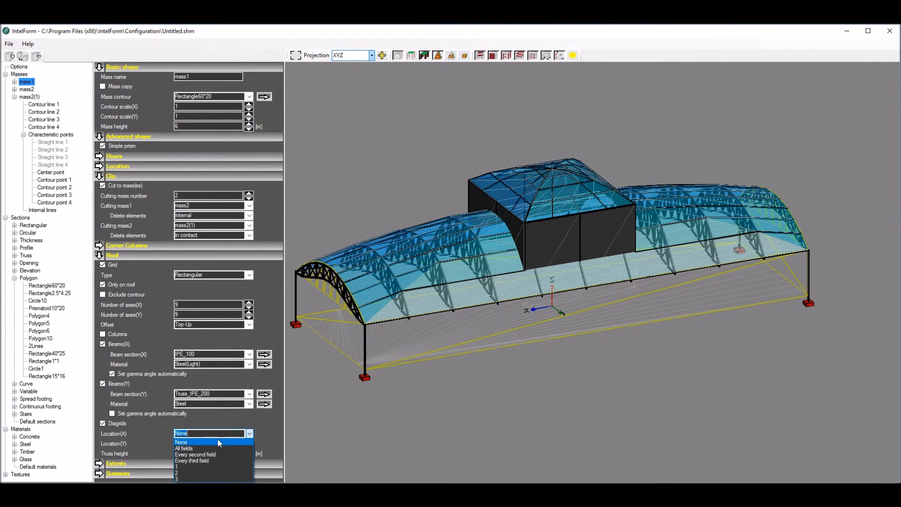
click(203, 455)
scroll(443, 300, up, 5)
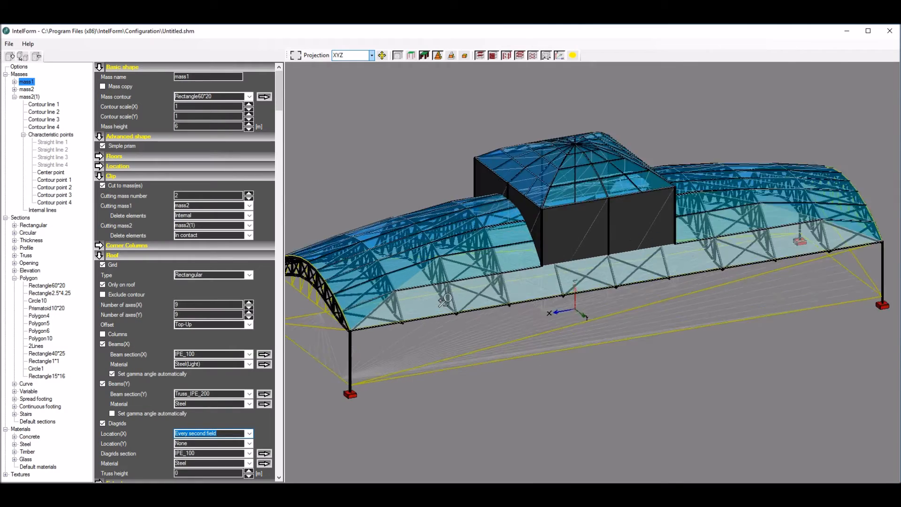
scroll(443, 300, down, 5)
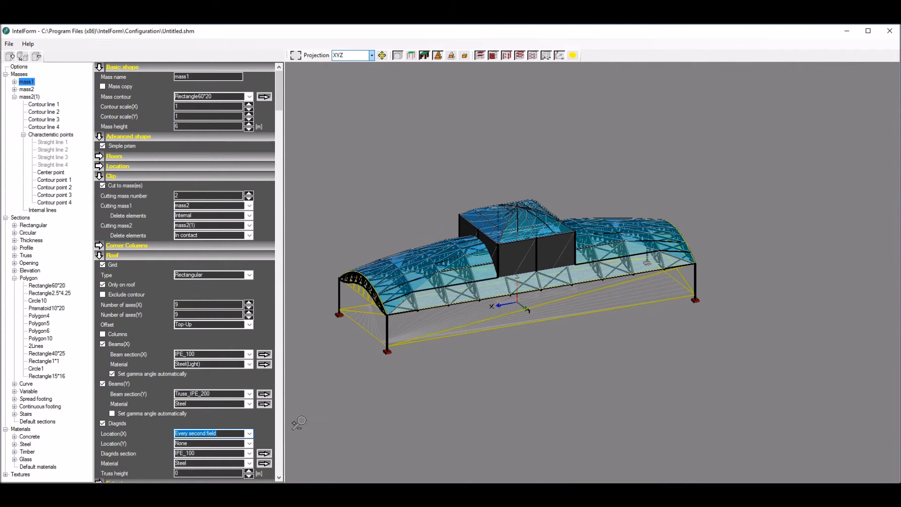
Step: Set the X location of mass1's roof diagrids to 2
click(249, 432)
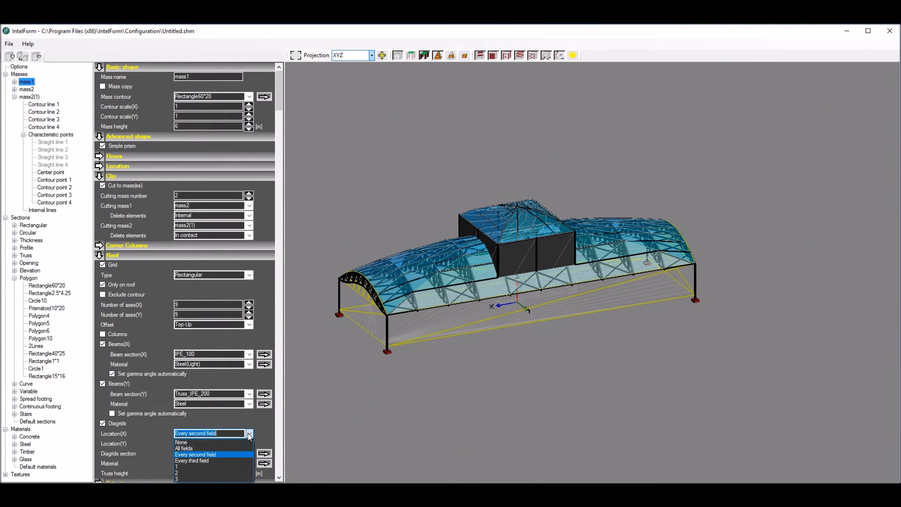
click(183, 473)
scroll(437, 308, up, 3)
scroll(438, 308, down, 1)
scroll(437, 309, down, 2)
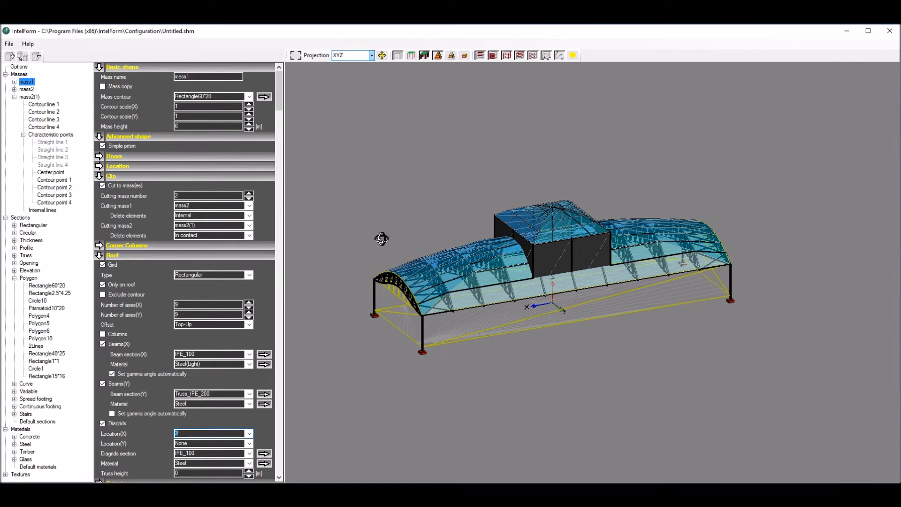
Step: Enable diagrids and 9 middle columns along contour lines 1 and 3 of mass1
click(14, 82)
click(44, 89)
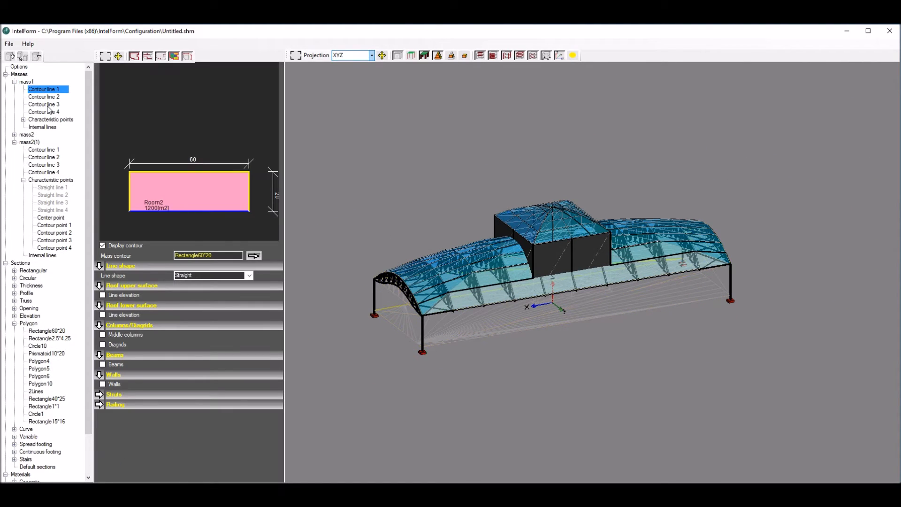
ctrl+click(48, 106)
mouse_move(371, 221)
mouse_down()
mouse_move(400, 218)
mouse_move(379, 220)
mouse_up()
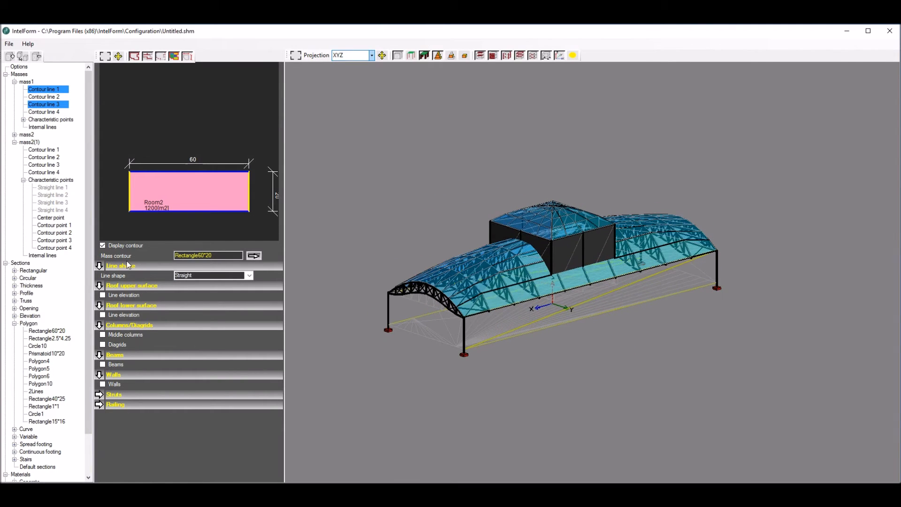
click(102, 344)
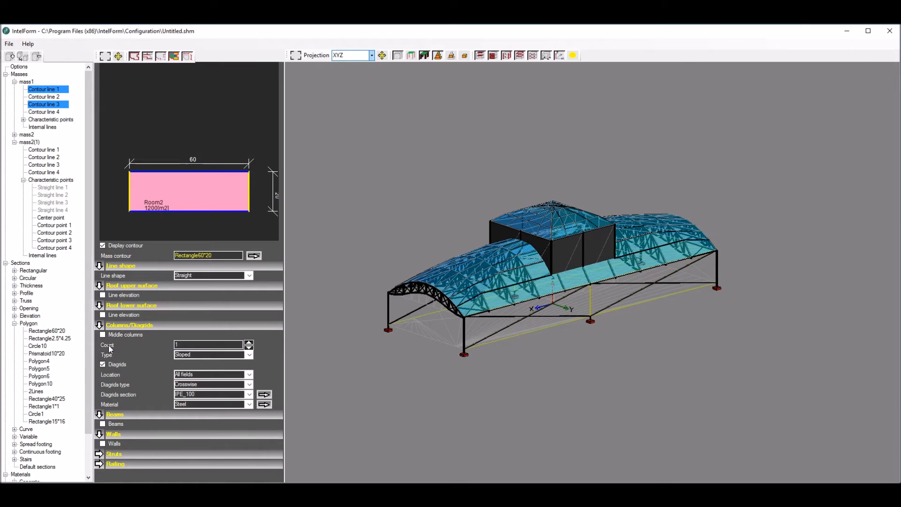
click(103, 335)
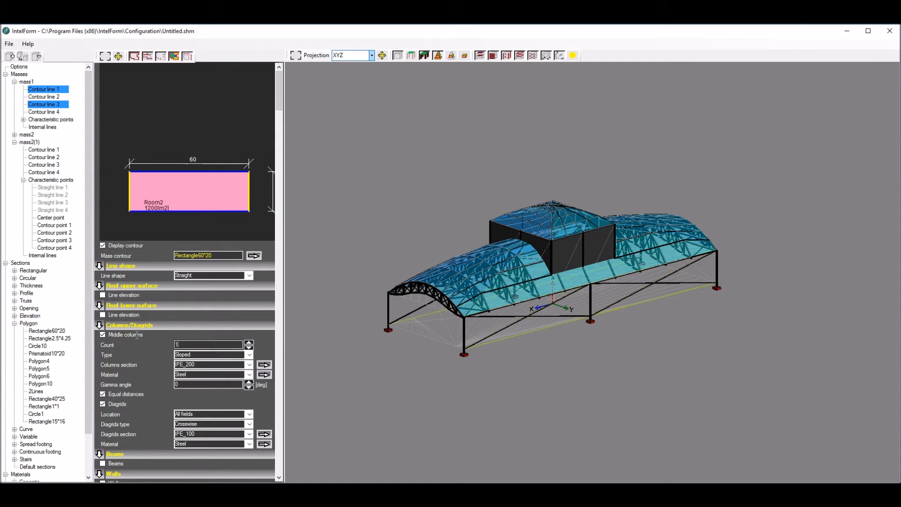
text(9)
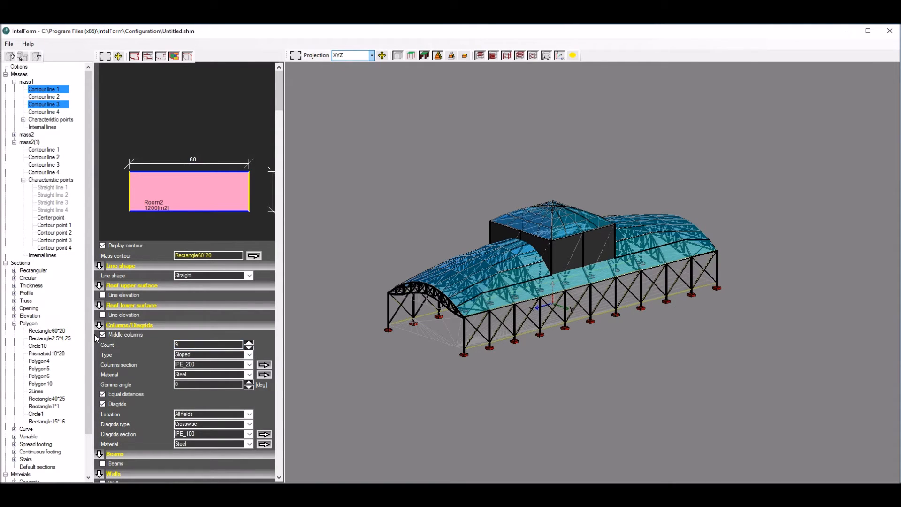
Step: Set the diagrid location on contour lines 1 and 3 of mass1 to 2
click(249, 414)
click(186, 454)
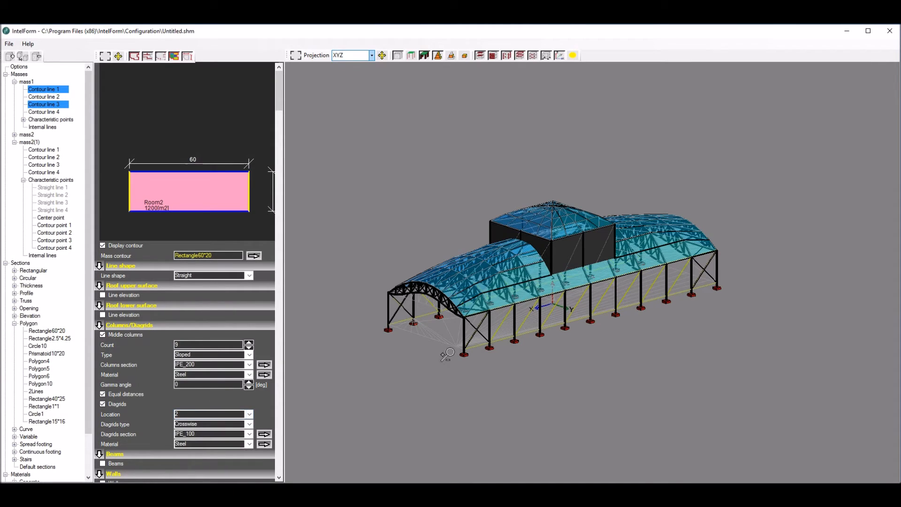
scroll(474, 323, up, 4)
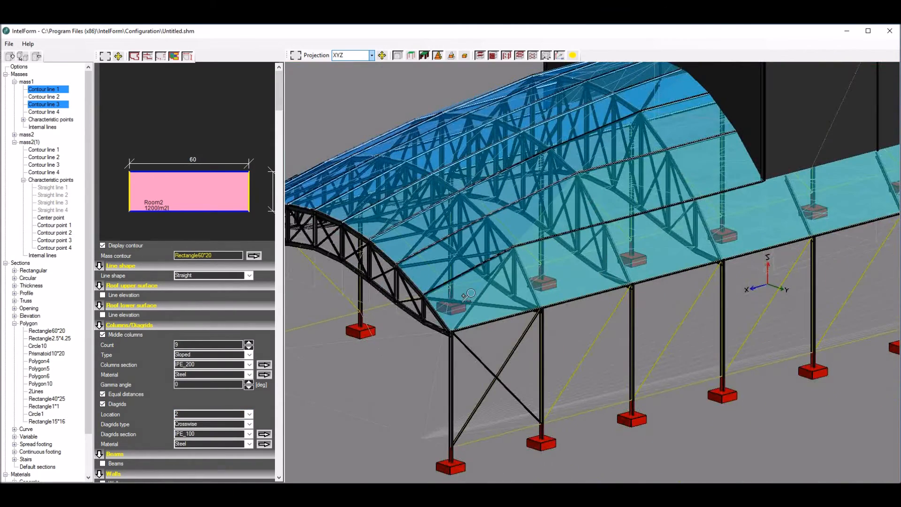
scroll(470, 295, down, 6)
middle_drag(446, 197, 526, 185)
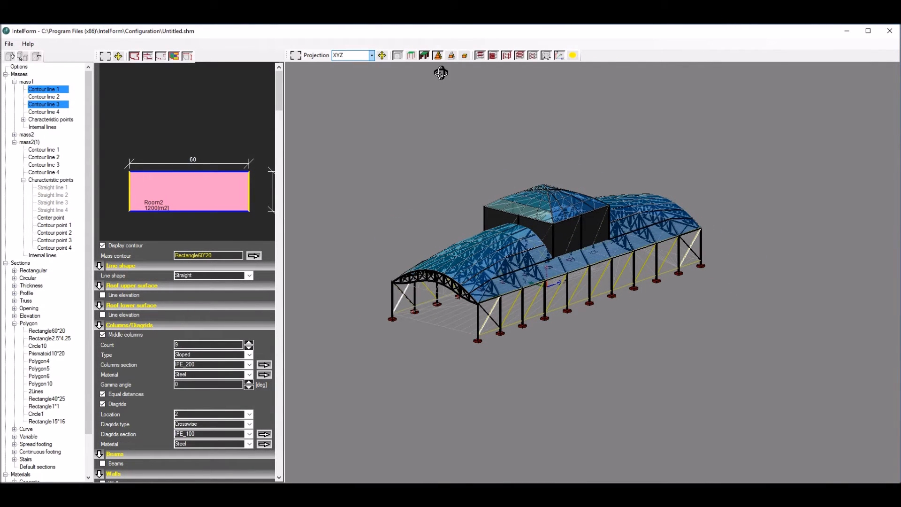
Step: Hide the mass outlines so that only the hall's building elements are displayed
click(398, 56)
scroll(479, 213, up, 4)
scroll(478, 212, down, 4)
middle_drag(478, 210, 447, 201)
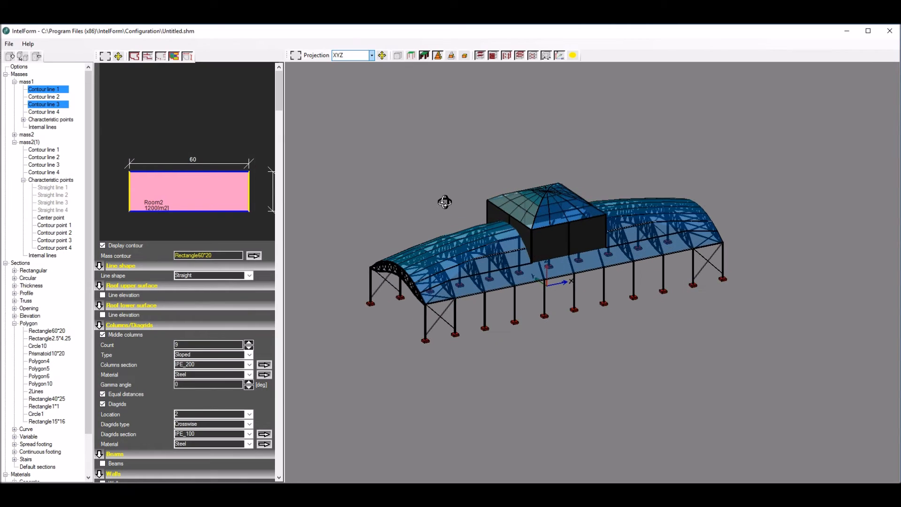
Step: Examine the hall in the color-coded structure display and return to the solid element display
click(411, 55)
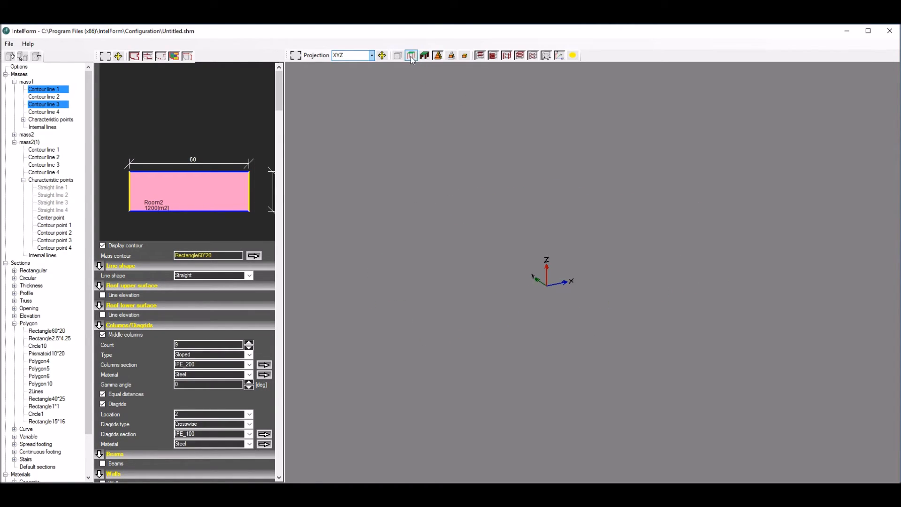
scroll(470, 225, up, 3)
middle_drag(451, 221, 434, 210)
scroll(450, 233, down, 5)
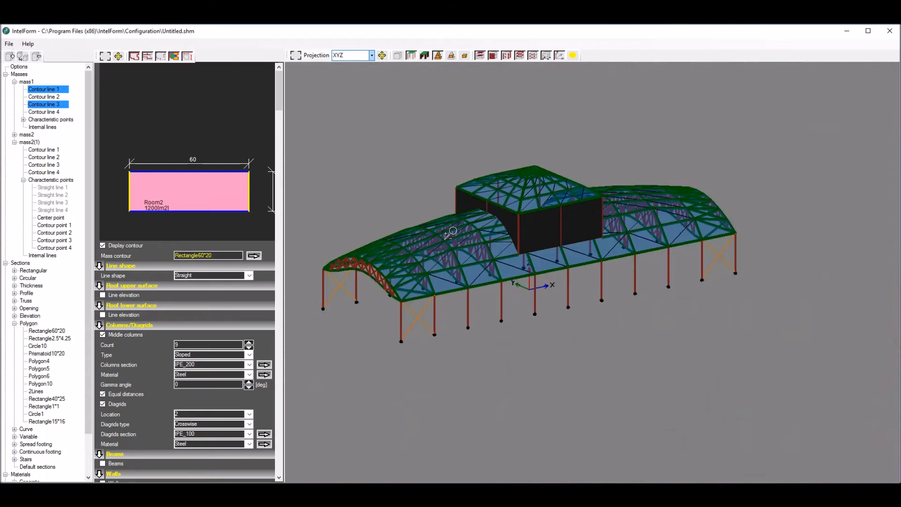
click(424, 55)
click(411, 55)
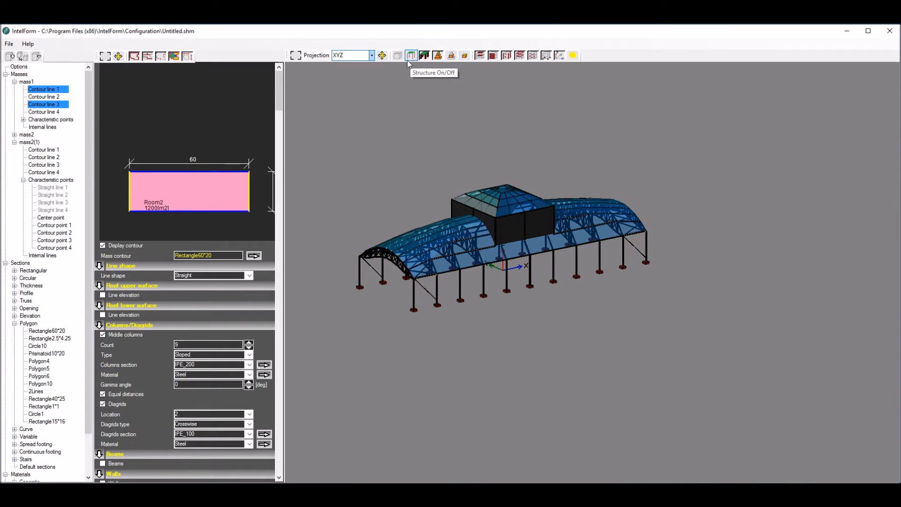
Step: Export the hall as an RTD file over the existing file 1 in C:\Temp, taking offsets into account
click(15, 41)
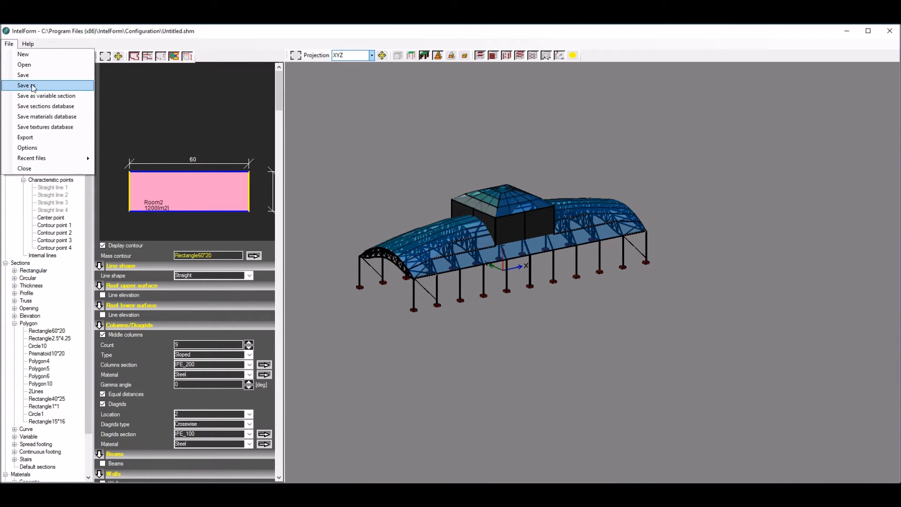
click(37, 135)
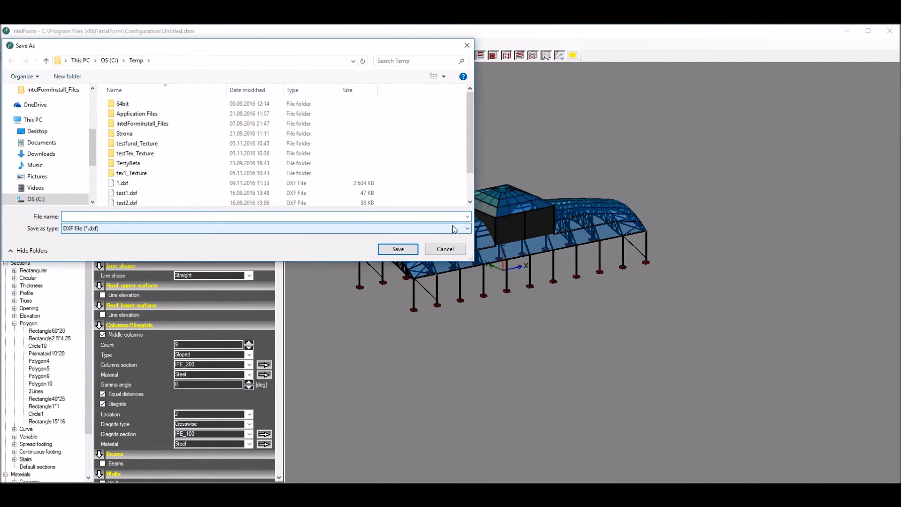
click(467, 230)
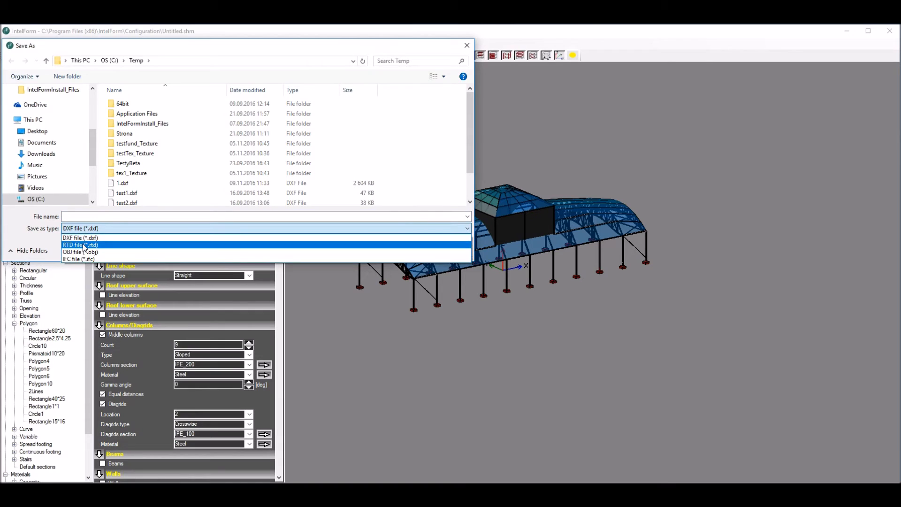
click(92, 241)
click(131, 184)
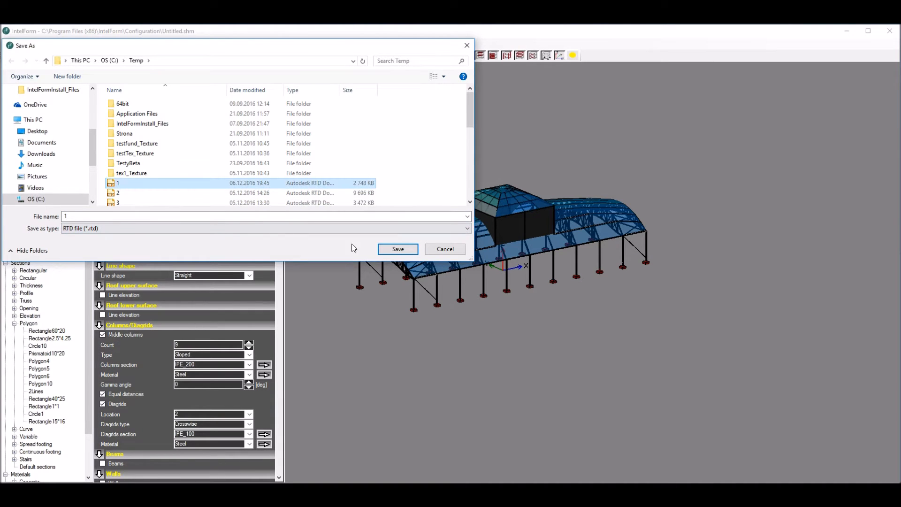
click(398, 249)
click(473, 273)
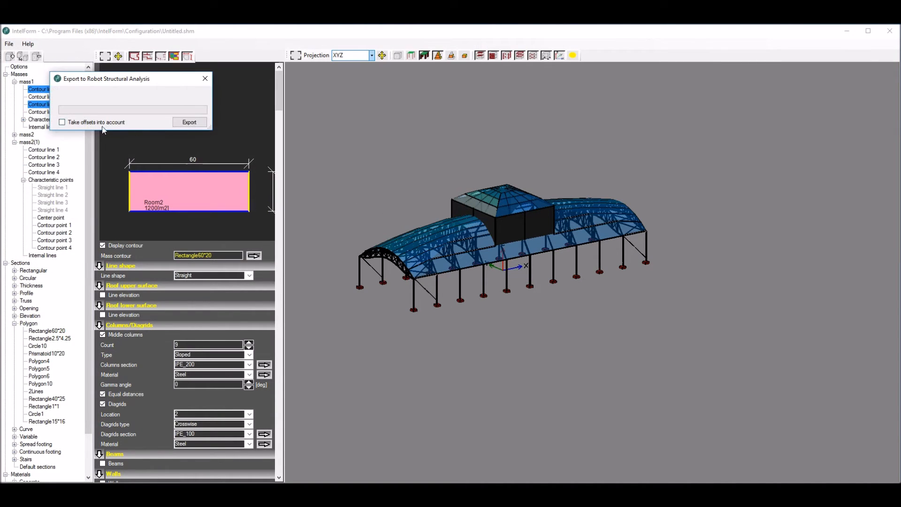
click(62, 123)
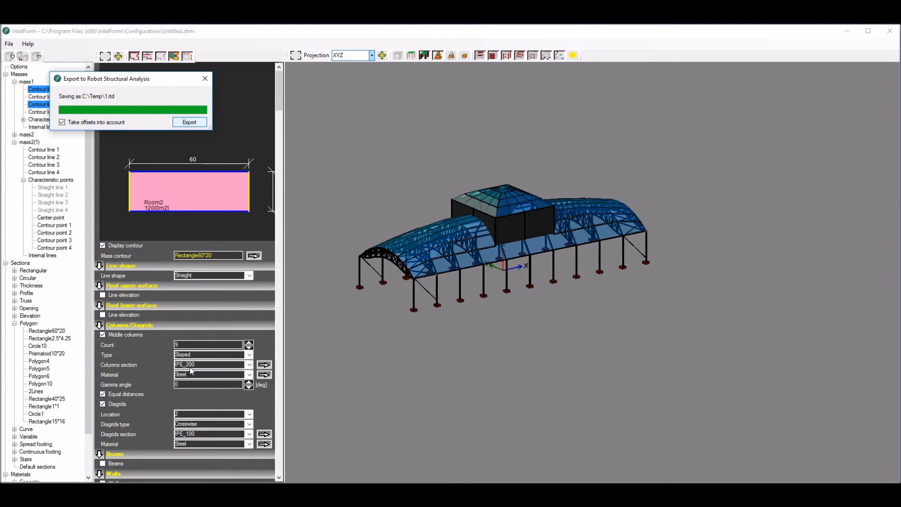
Step: Start Autodesk Robot Structural Analysis Professional 2017, open the exported project 1.rtd and show it in 3D
key(super)
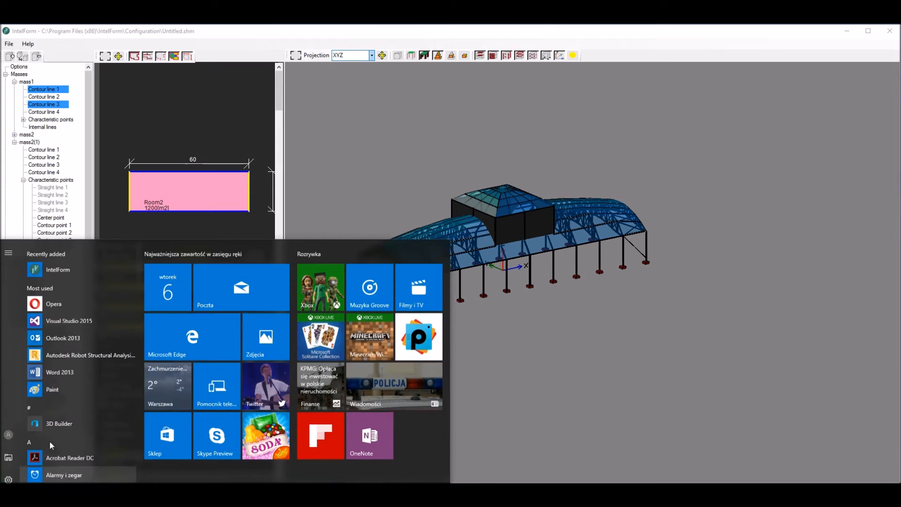
click(78, 352)
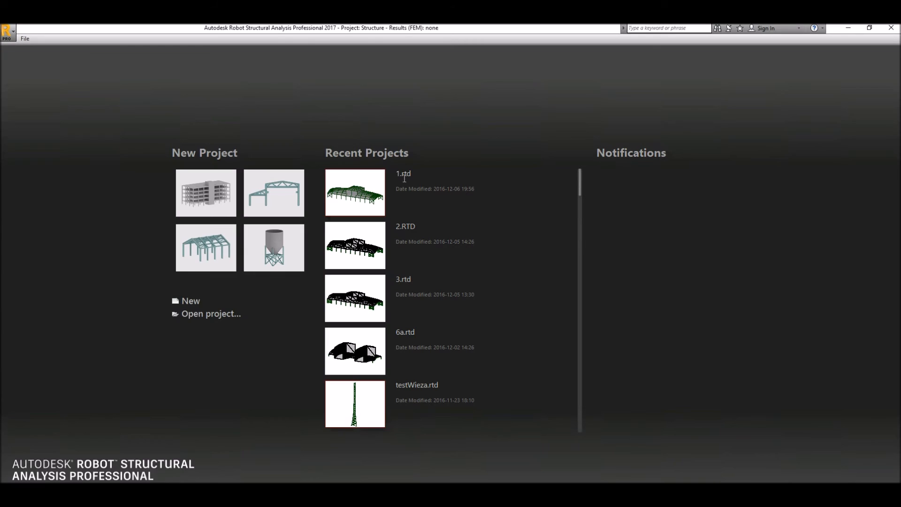
click(400, 173)
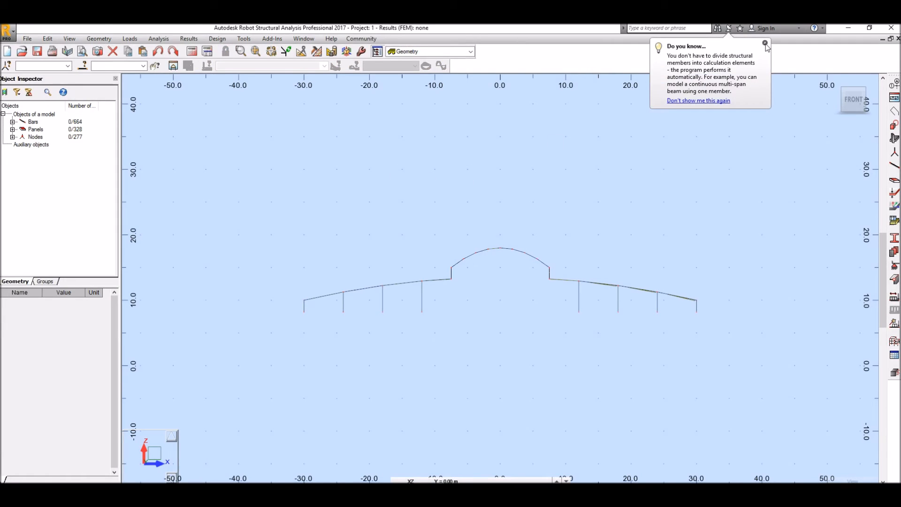
click(835, 83)
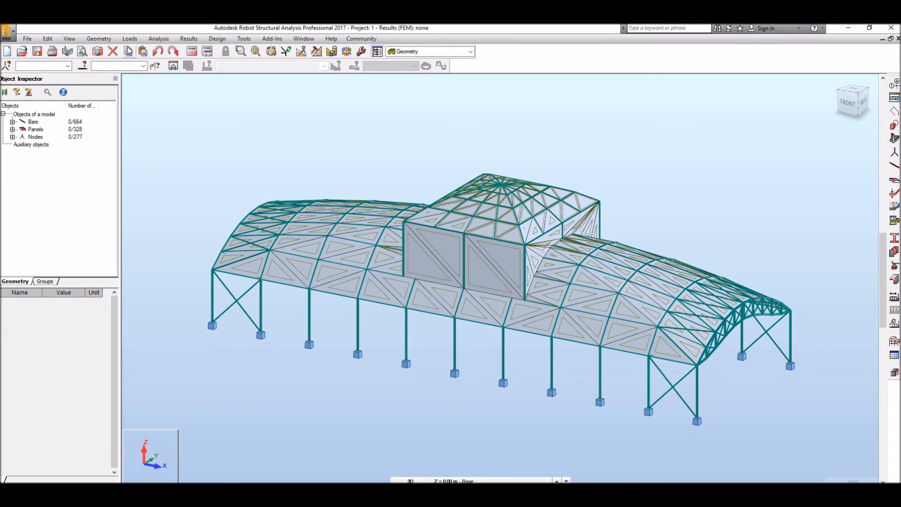
Step: Turn on the display of bar offsets and panel thickness for the imported structure
click(70, 39)
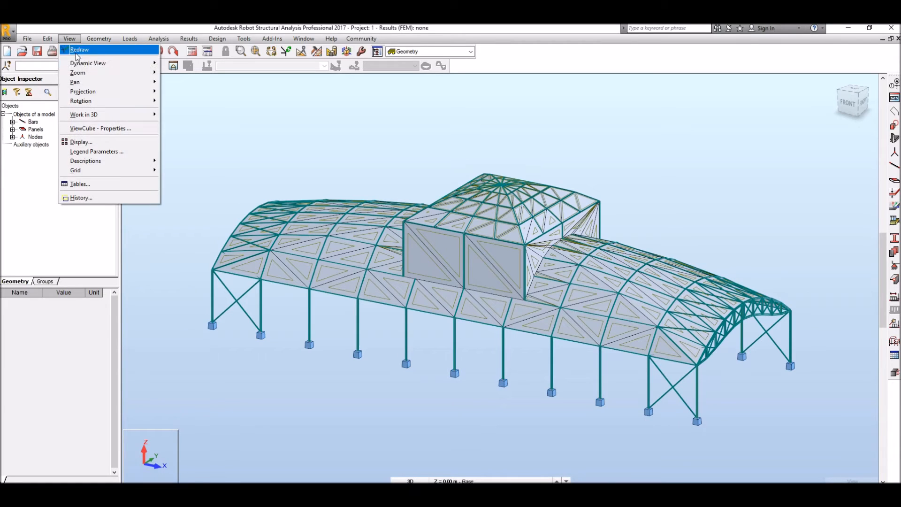
click(81, 141)
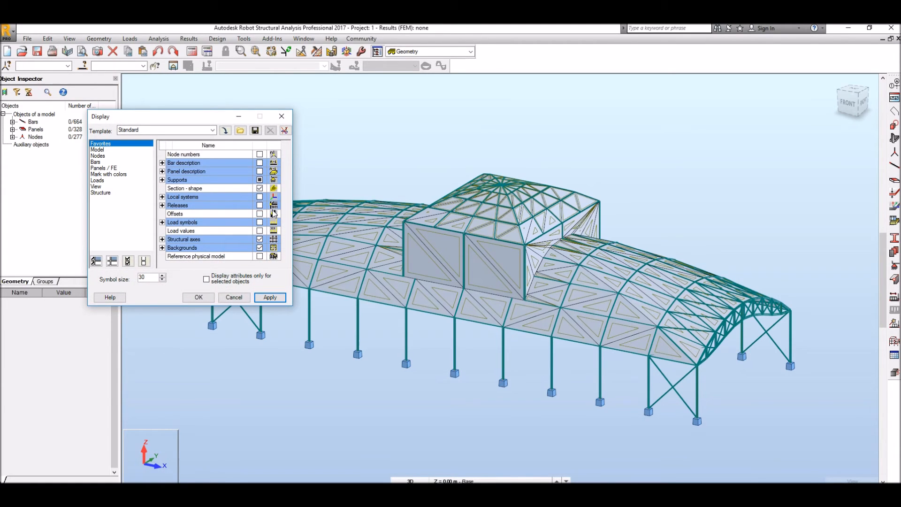
click(259, 214)
click(269, 297)
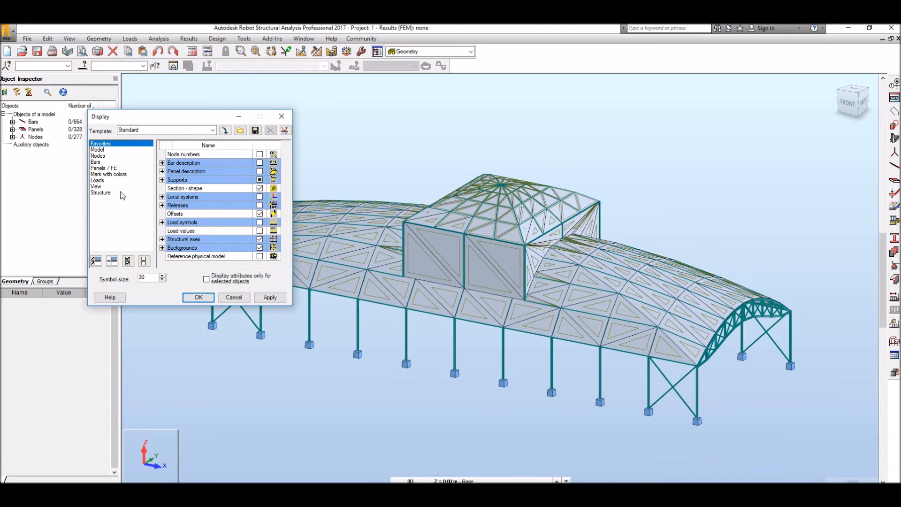
click(104, 168)
click(259, 180)
click(270, 298)
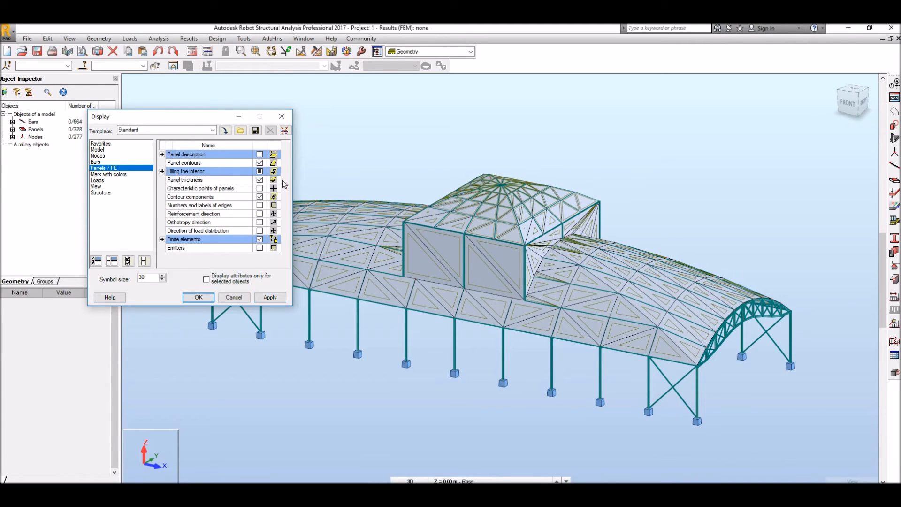
click(198, 298)
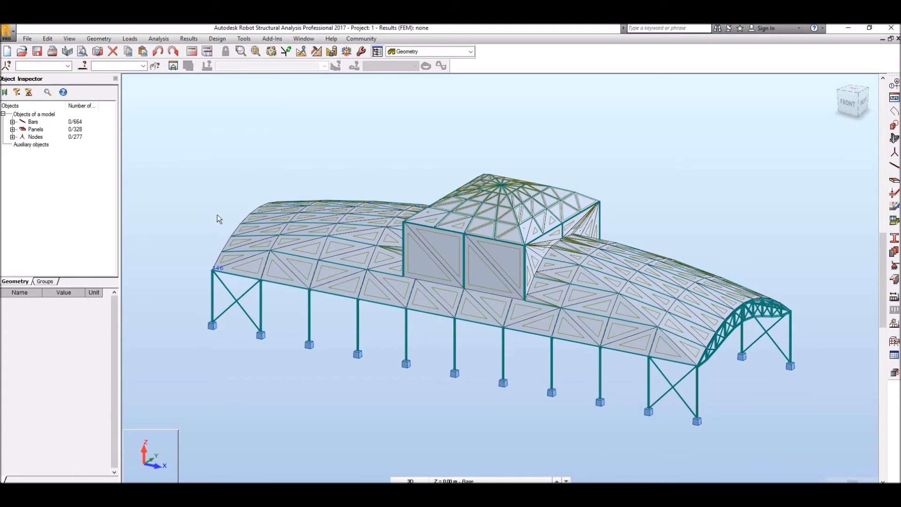
Step: Examine the end truss's members and joints up close, and the whole imported hall from several sides
shift+middle_drag(201, 175, 296, 168)
scroll(500, 322, up, 3)
scroll(519, 284, up, 3)
scroll(434, 253, up, 6)
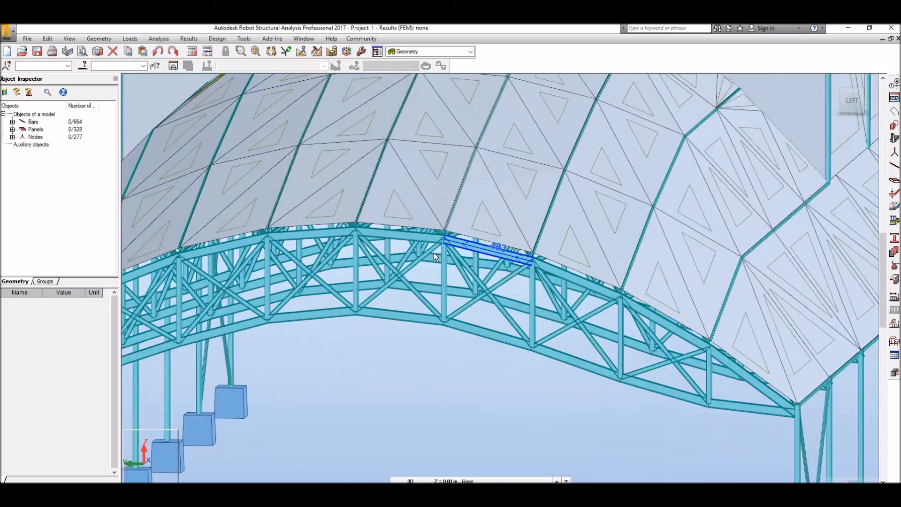
scroll(435, 250, down, 6)
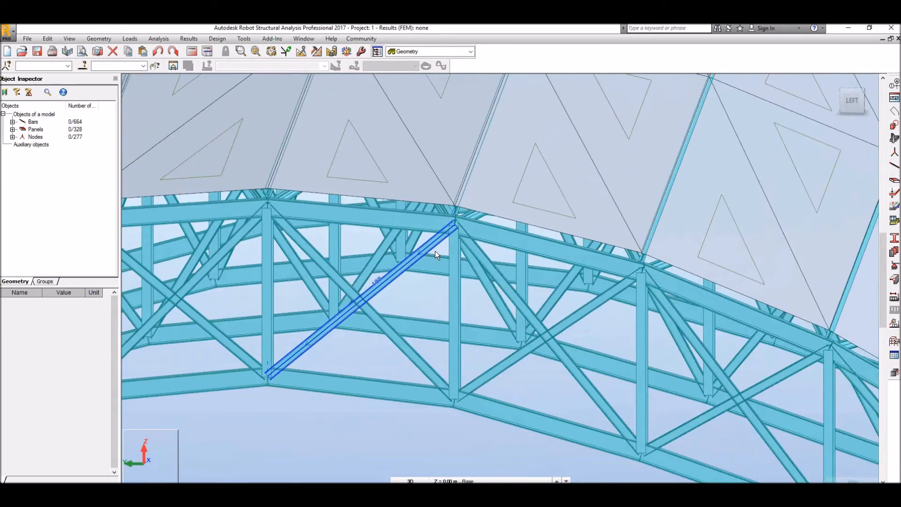
scroll(619, 296, up, 8)
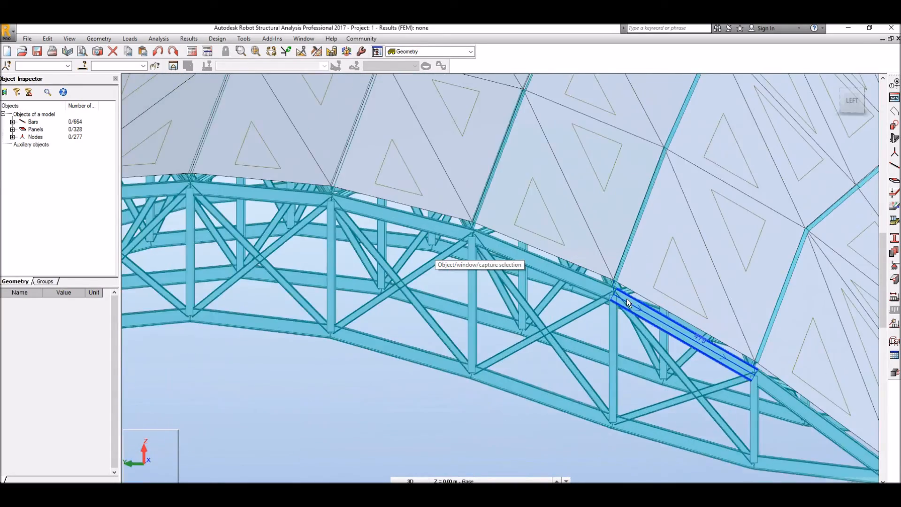
scroll(606, 258, down, 6)
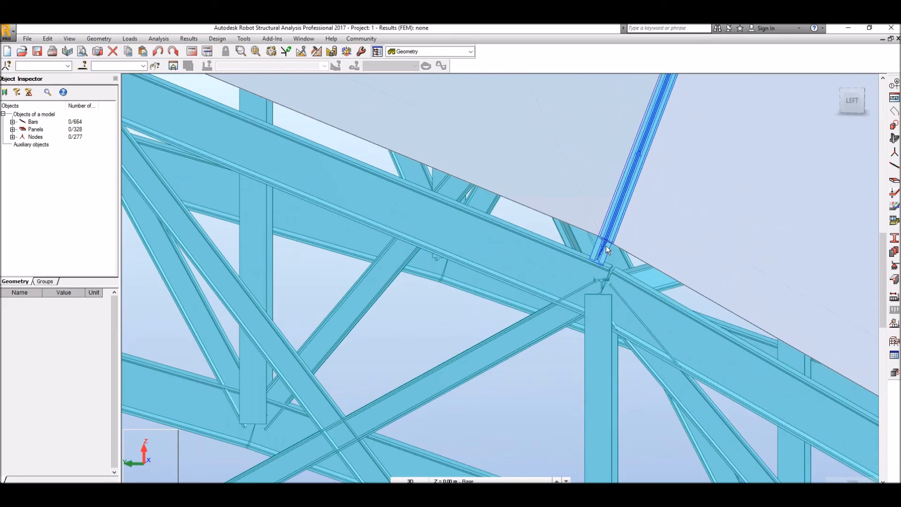
scroll(587, 278, down, 8)
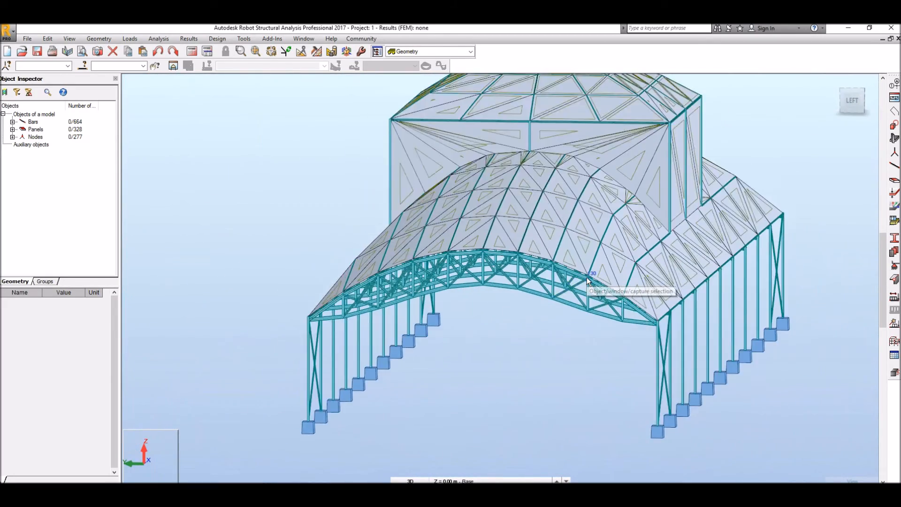
scroll(586, 277, down, 2)
shift+middle_drag(421, 194, 507, 202)
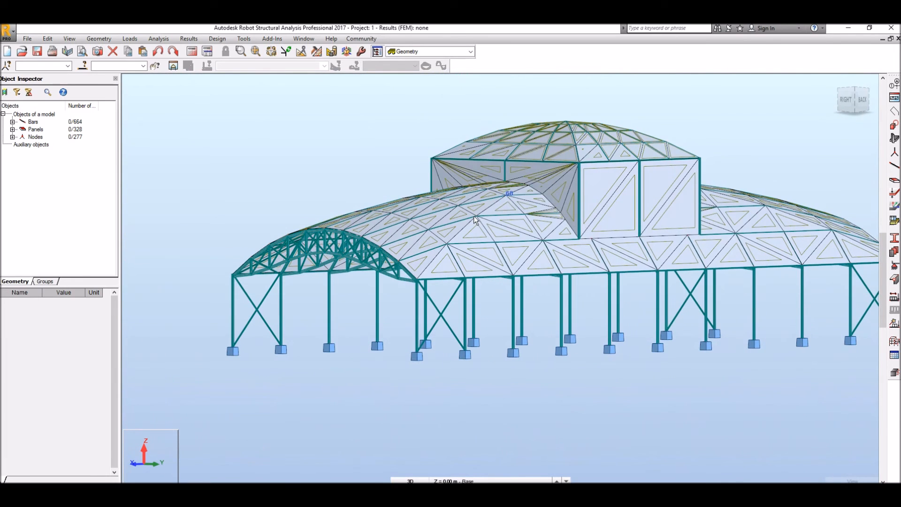
scroll(474, 215, down, 3)
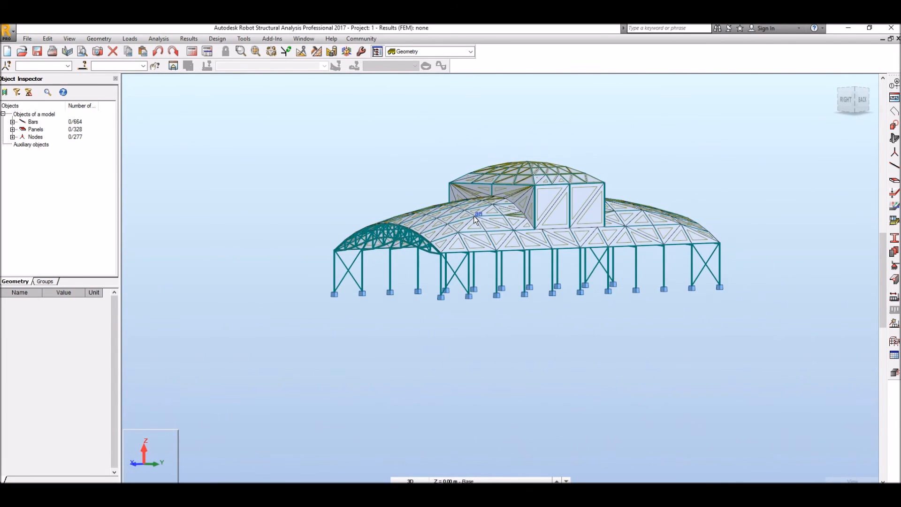
Step: Verify the structure for errors and warnings, and run the structural calculations
click(158, 39)
click(171, 125)
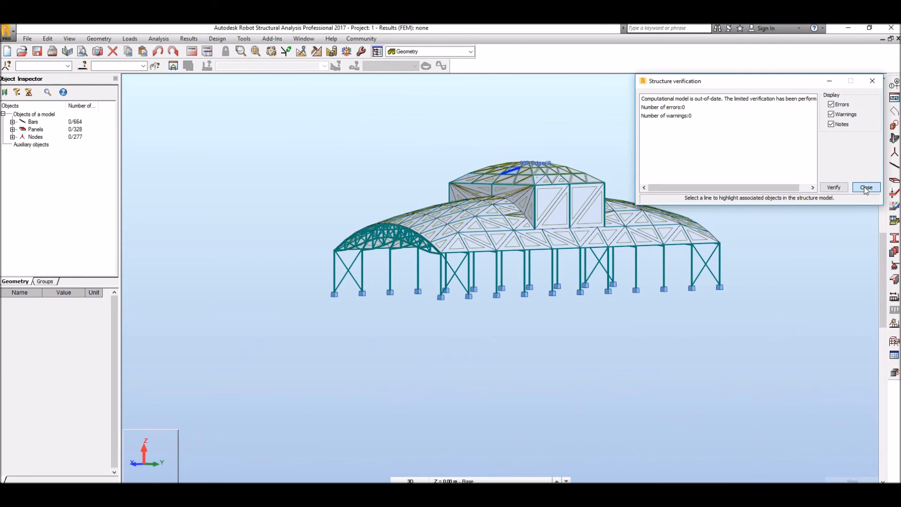
click(865, 188)
click(191, 52)
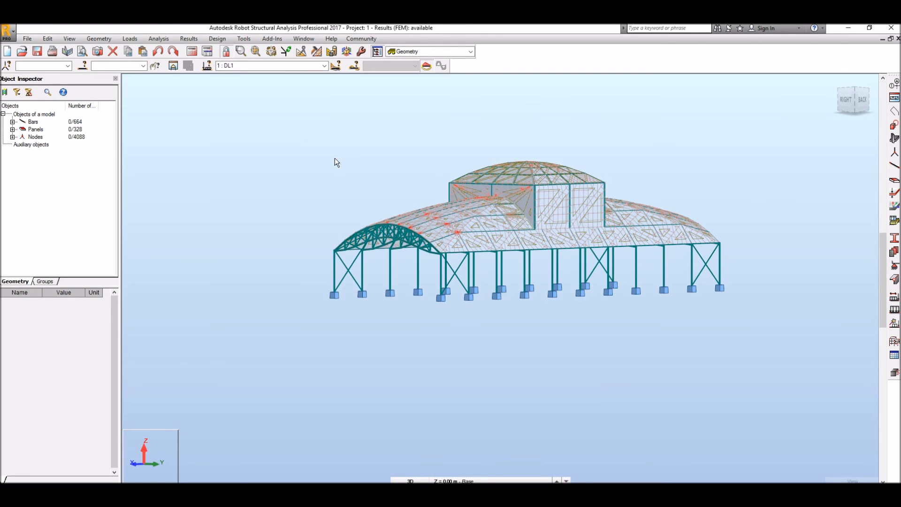
Step: Switch to the Results - maps layout, apply the z displacement map to the panels and view the hall from another side
click(474, 52)
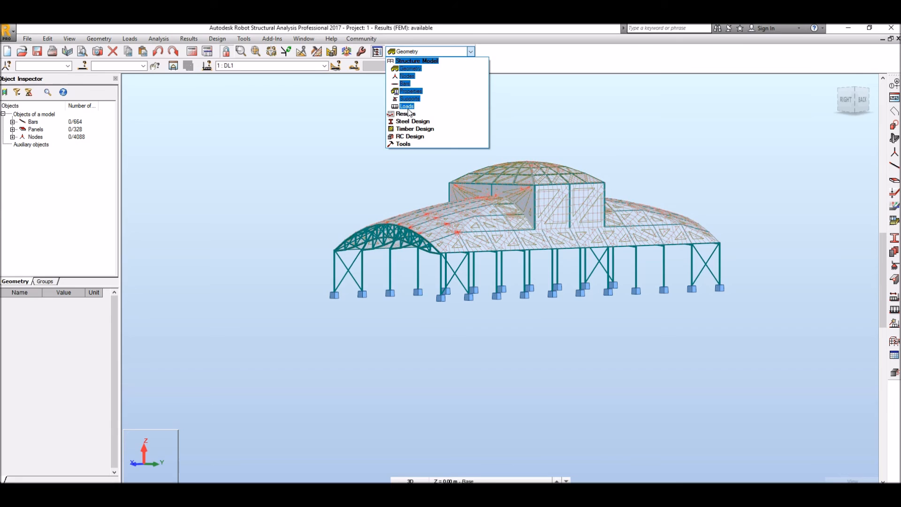
click(416, 83)
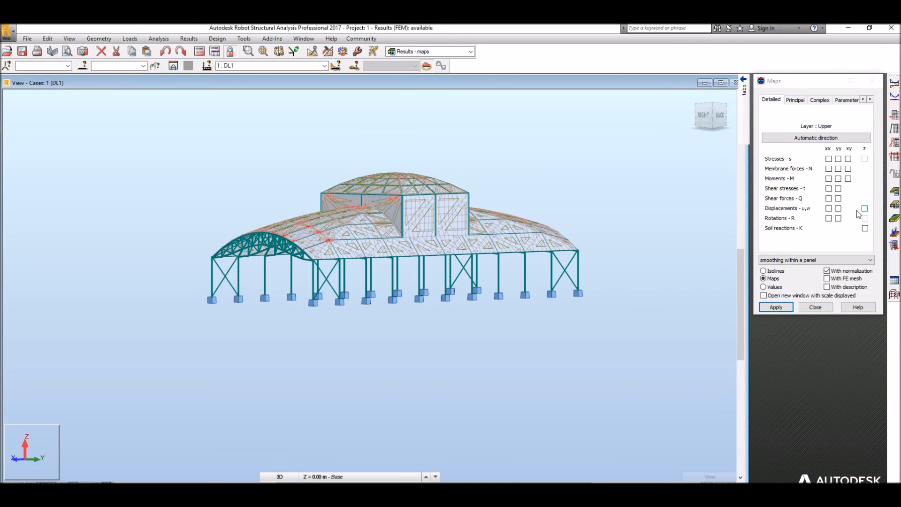
click(865, 208)
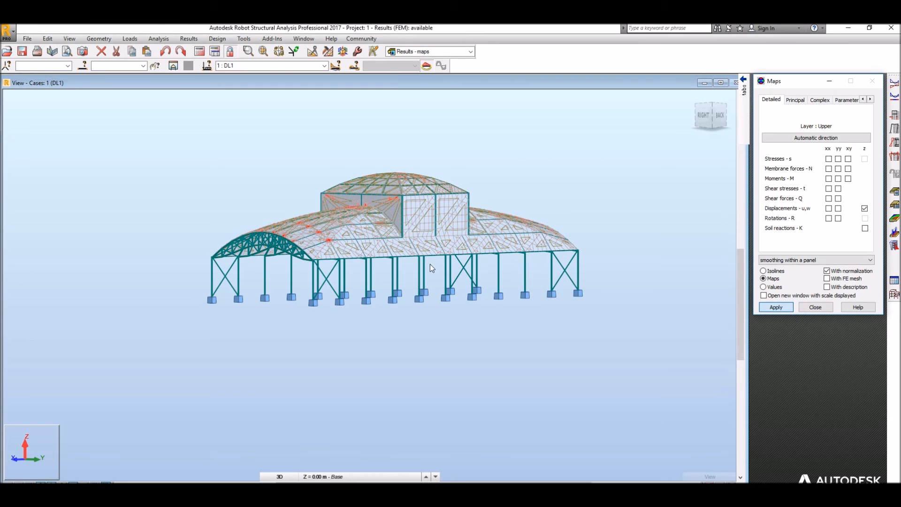
scroll(366, 206, up, 2)
mouse_move(246, 189)
shift+middle_down()
mouse_move(358, 187)
mouse_move(358, 196)
shift+middle_up()
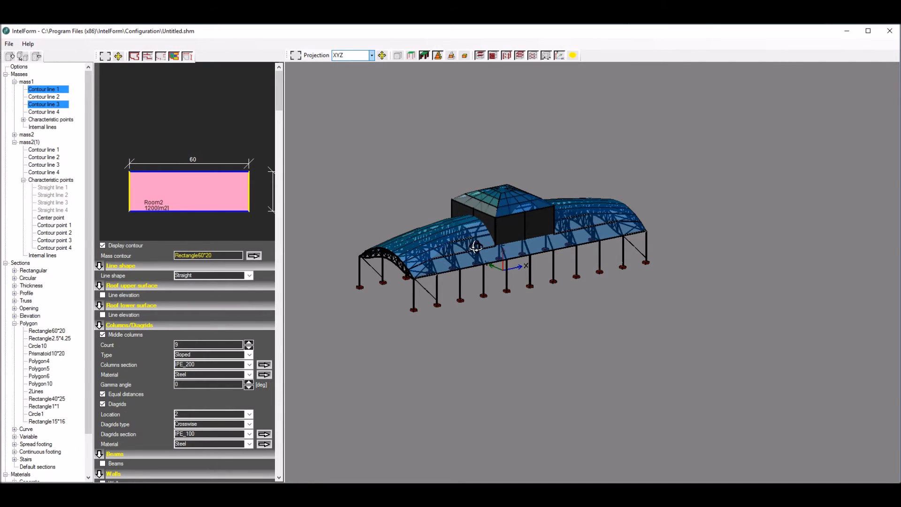
Step: Switch back to IntelForm, show the mass outlines and set the line shape of mass2's contour lines 2 and 4 to Circle
drag(475, 241, 402, 146)
click(398, 56)
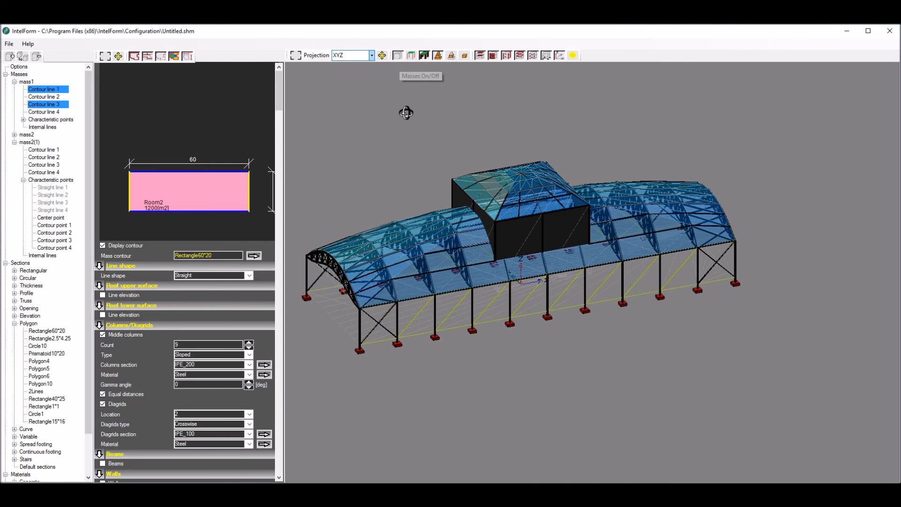
click(26, 135)
click(14, 135)
click(44, 150)
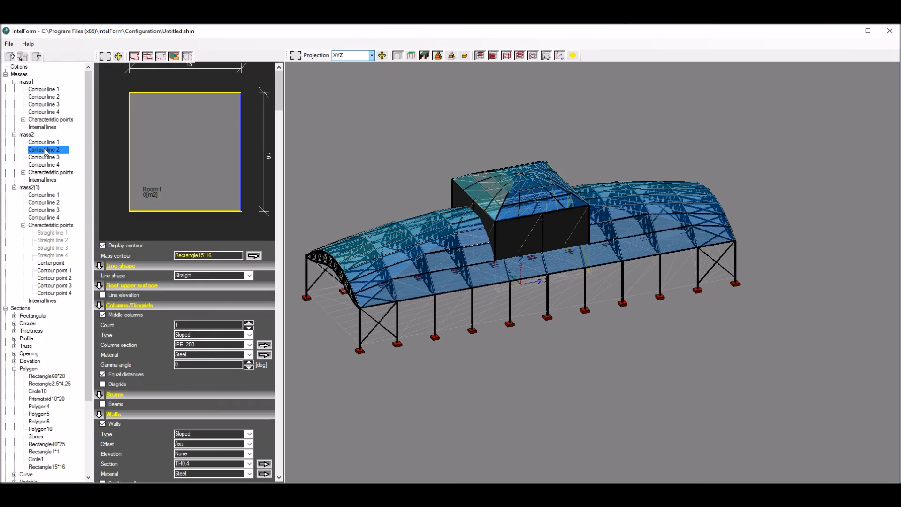
ctrl+click(47, 164)
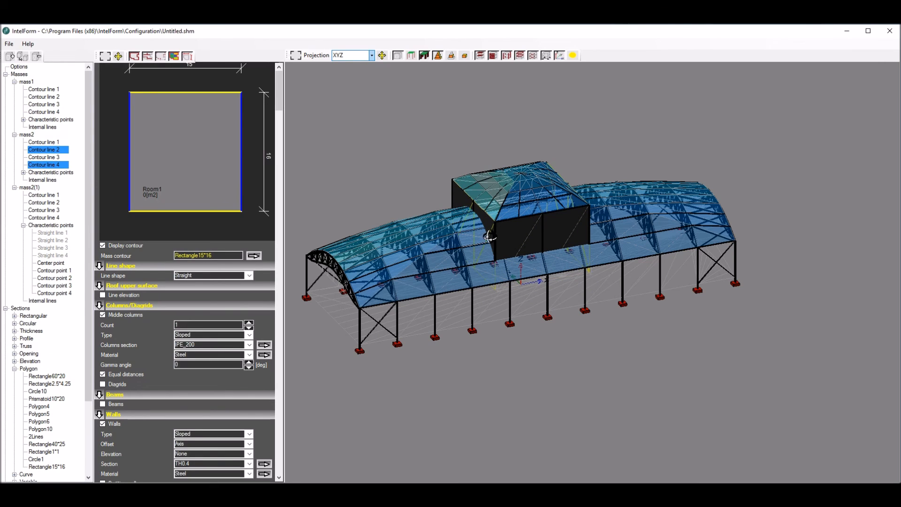
scroll(472, 227, up, 5)
scroll(472, 228, down, 10)
middle_drag(442, 148, 408, 151)
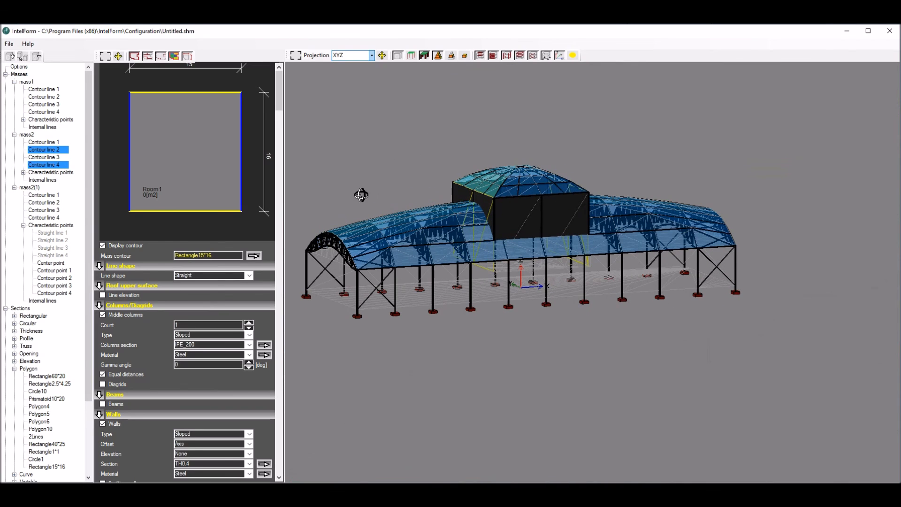
click(243, 275)
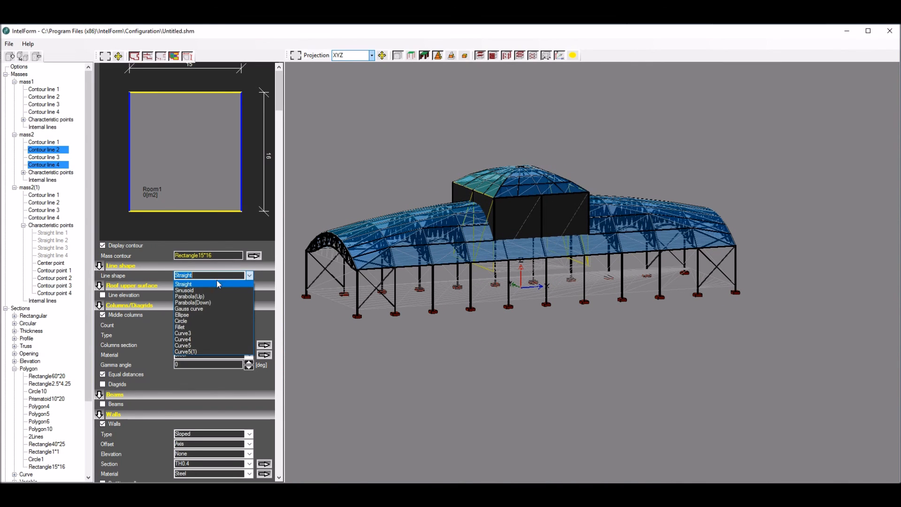
click(192, 320)
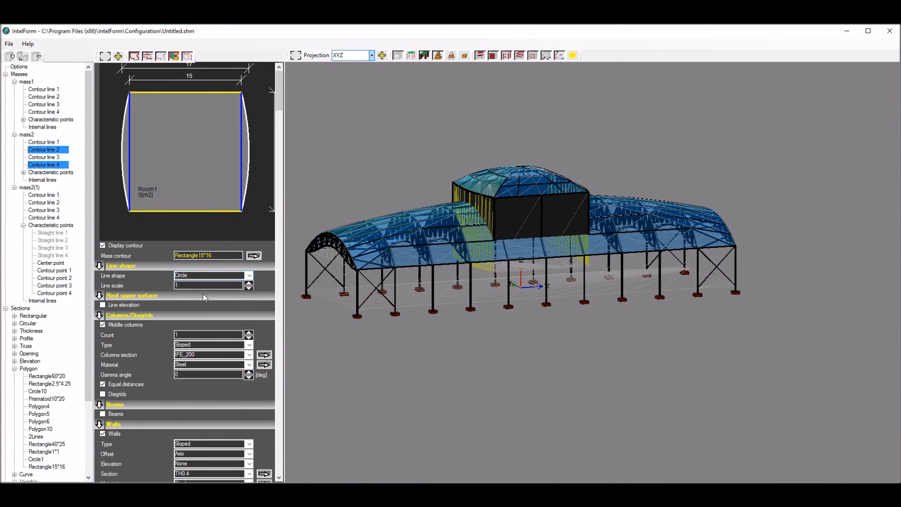
Step: Set the line scale of mass2's contour lines 2 and 4 to 3, inspect the rounded walls and hide the mass outlines
click(250, 284)
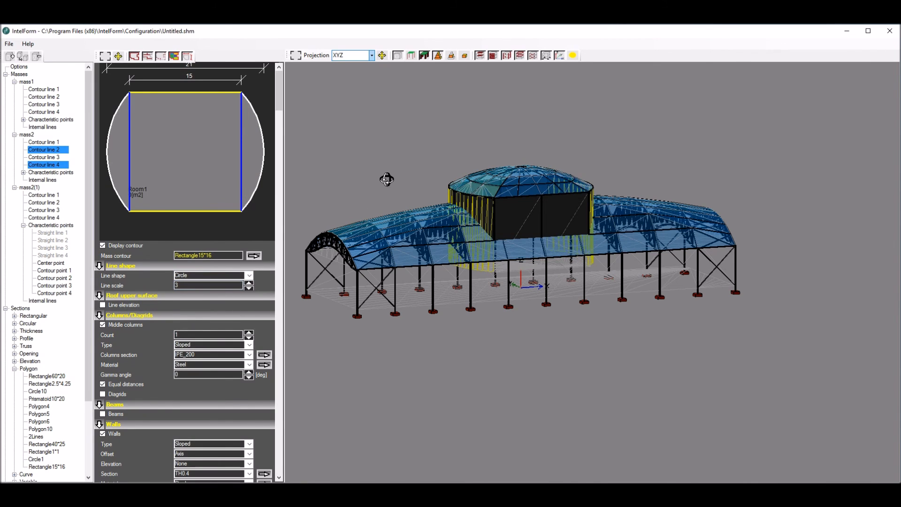
drag(428, 175, 342, 181)
scroll(382, 227, up, 5)
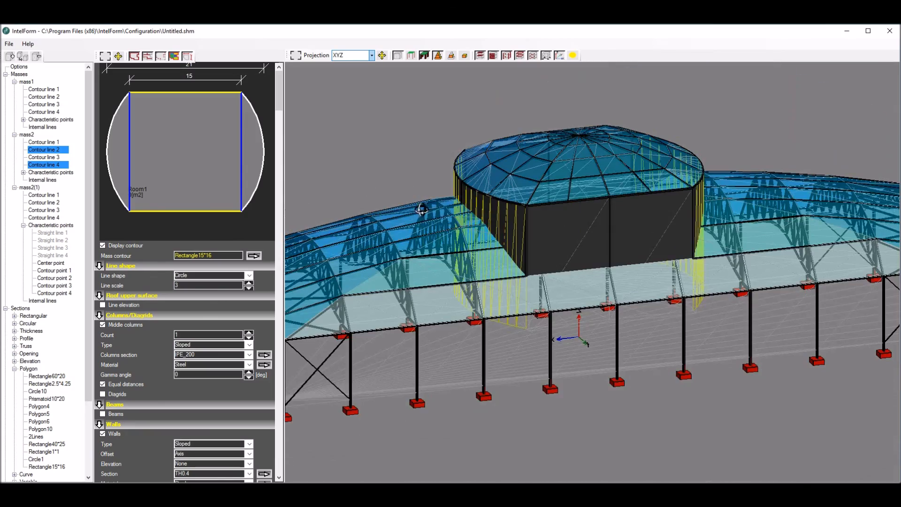
drag(422, 210, 503, 201)
scroll(504, 200, down, 2)
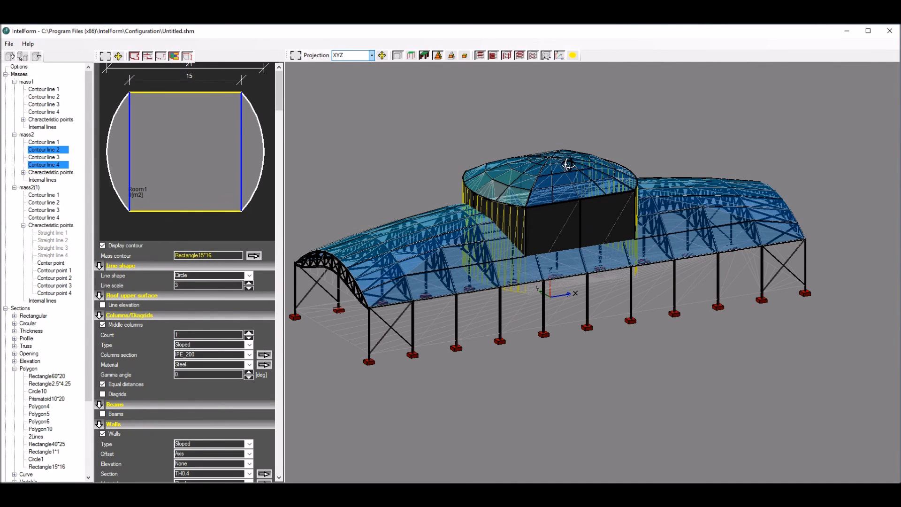
click(397, 56)
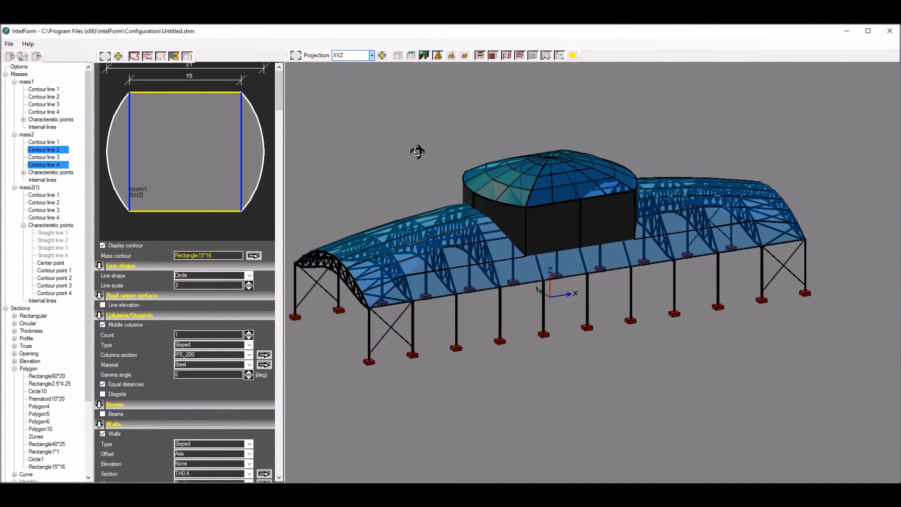